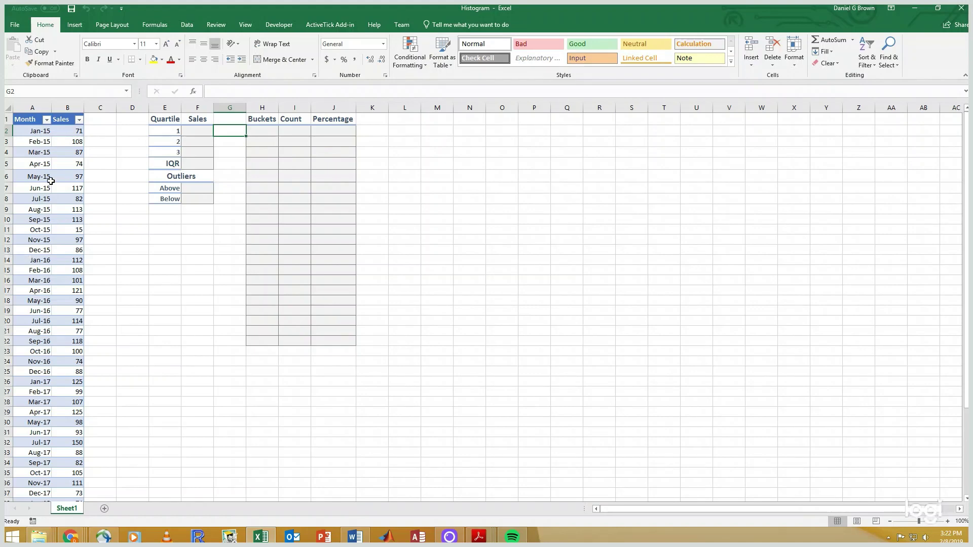
Enter =QUARTILE.EXC(Sales[Sales],E2) in F2 to calculate the first quartile of the sales.
left_click(76, 132)
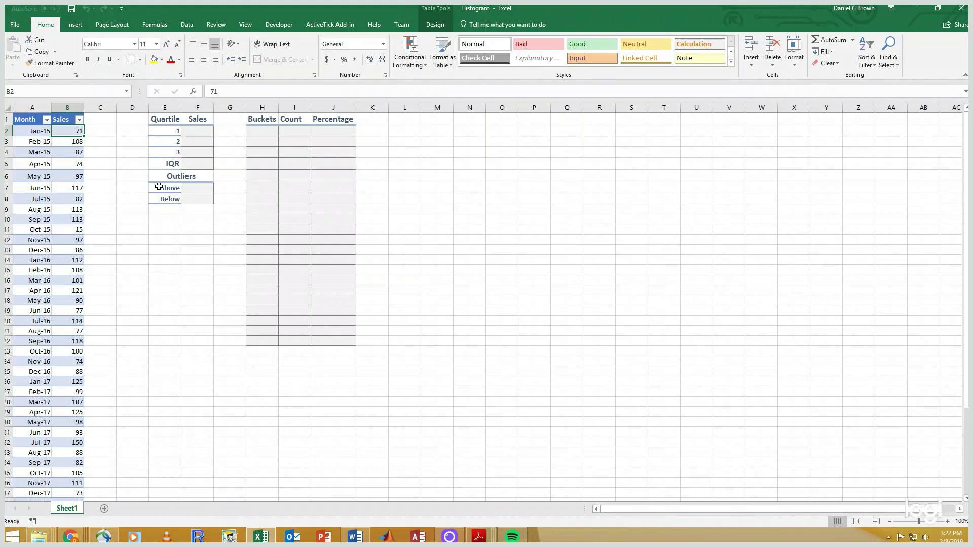
key("Right")
key("Right")
key("Right")
key("Right")
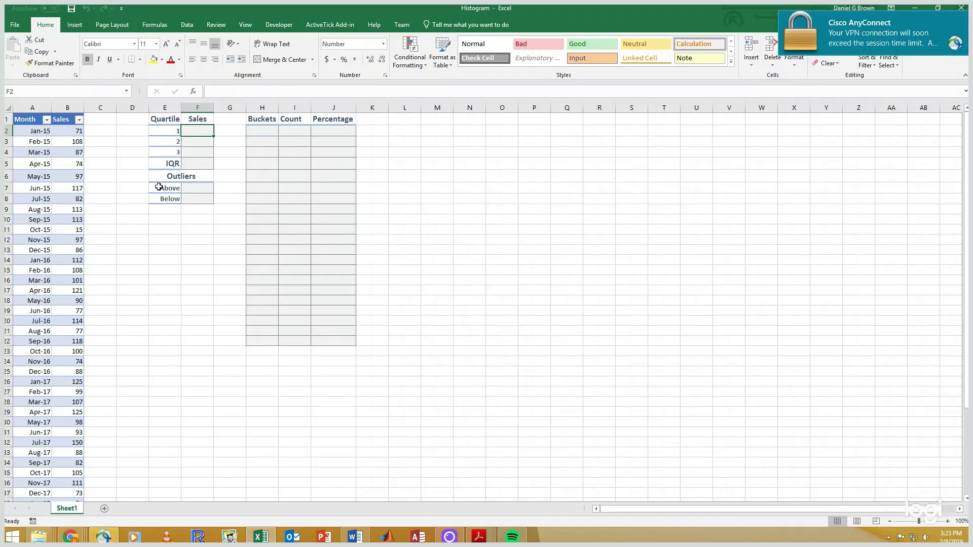
type("=QUARTILE.EXC(")
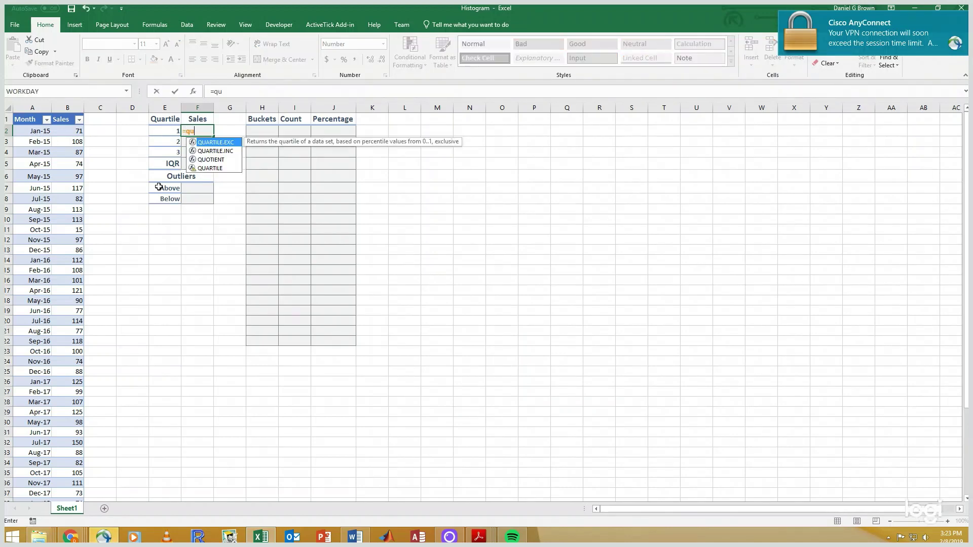
key("Left")
key("Left")
key("Left")
key("Left")
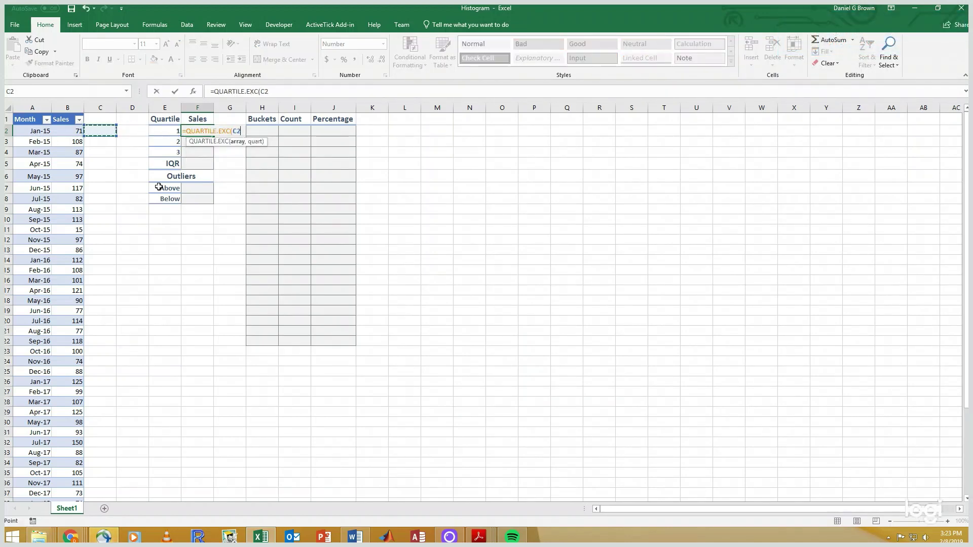
key("ctrl+shift+Down")
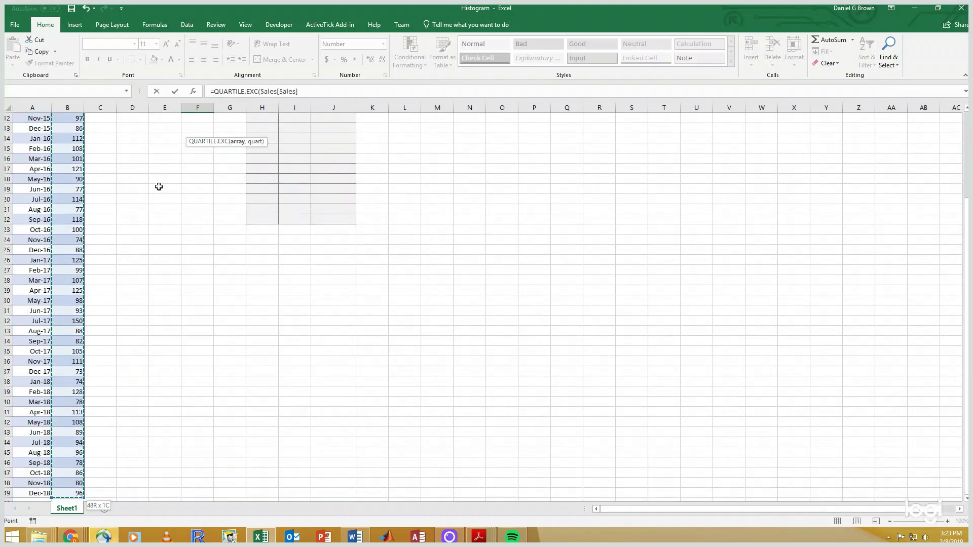
type(",")
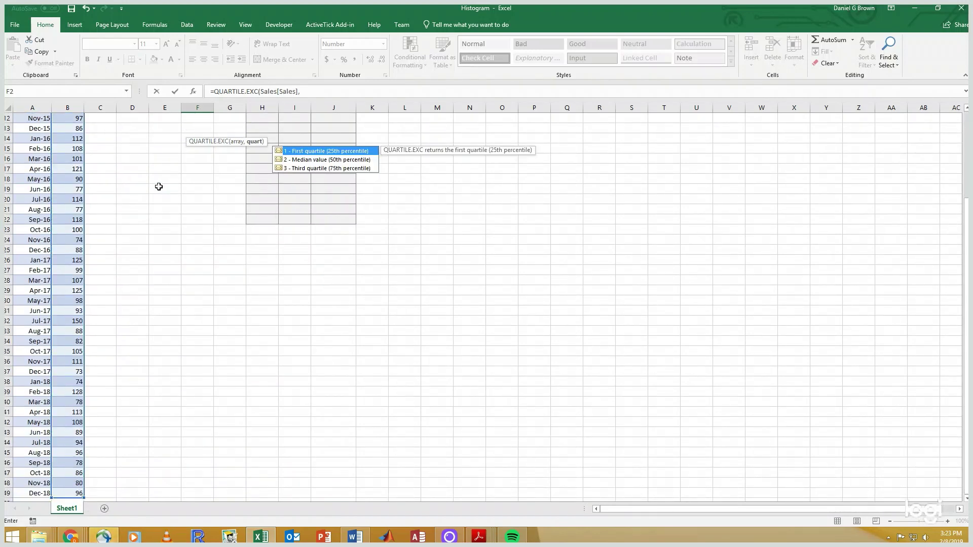
key("Left")
key("ctrl+Return")
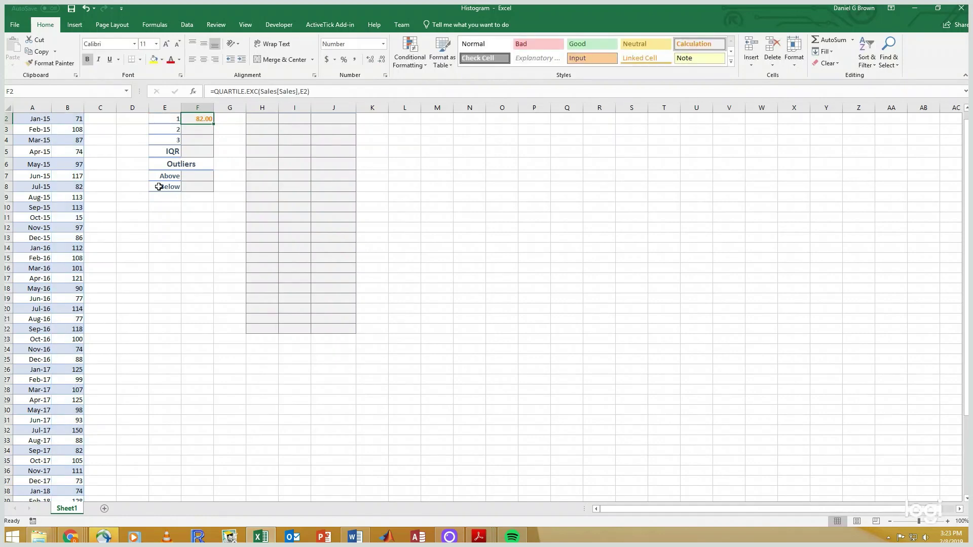
Copy the quartile formula from F2 into F3 and F4 for the second and third quartiles.
key("ctrl+c")
key("shift+Down")
key("shift+Down")
key("ctrl+v")
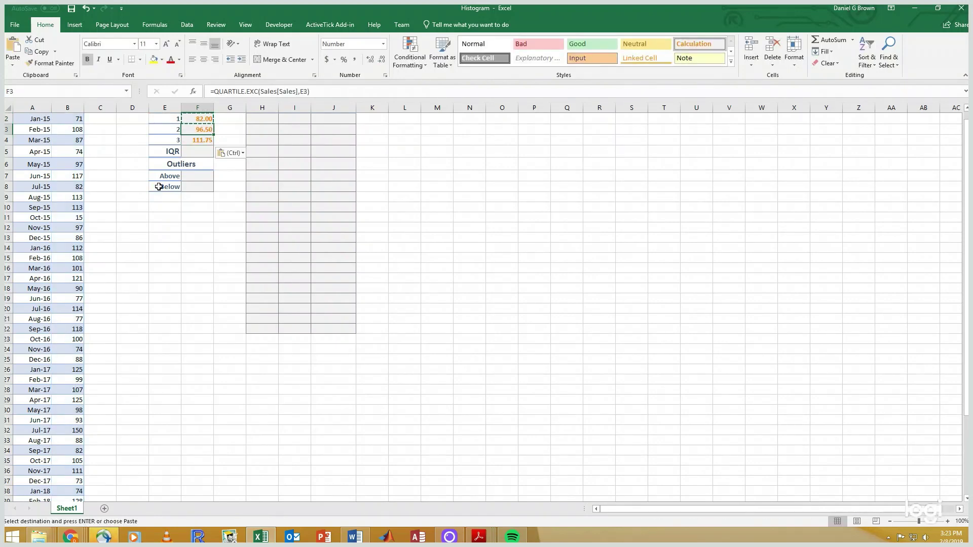
Calculate the IQR in F5 as the third quartile minus the first, using =F4-F2.
key("Down")
key("Down")
type("=")
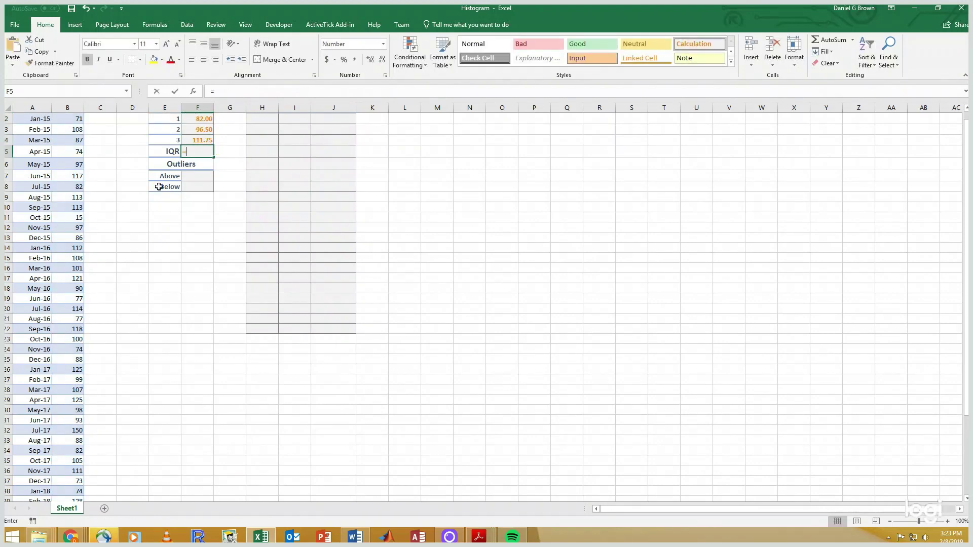
key("Up")
type("-")
key("Up")
key("Up")
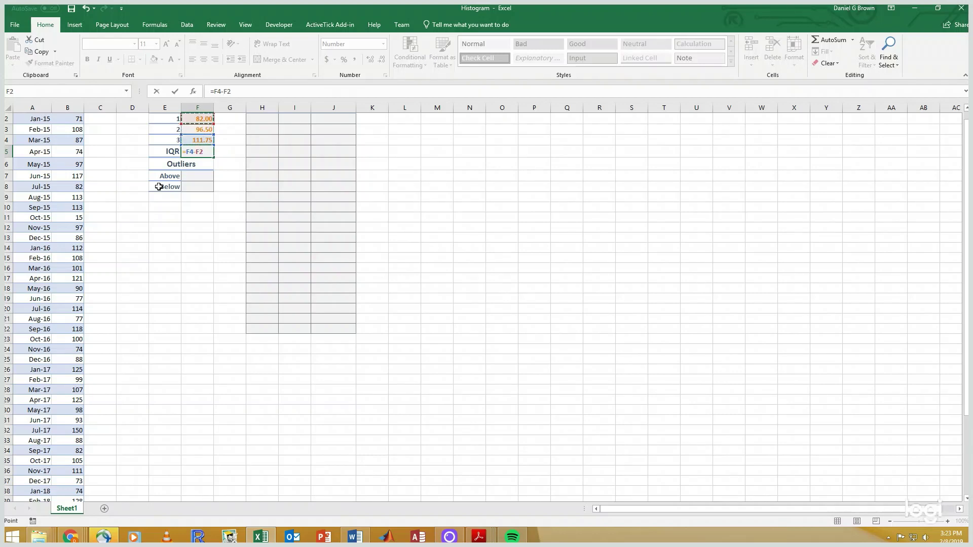
key("Return")
Enter =F4+1.5*F5 in F7 to calculate the limit above which sales are outliers.
key("Down")
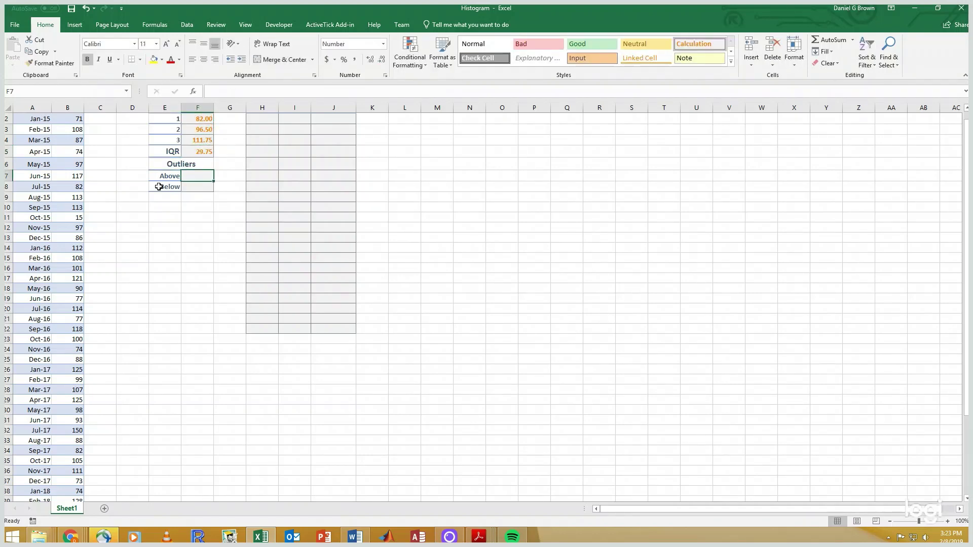
type("=")
key("Up")
key("Up")
key("Up")
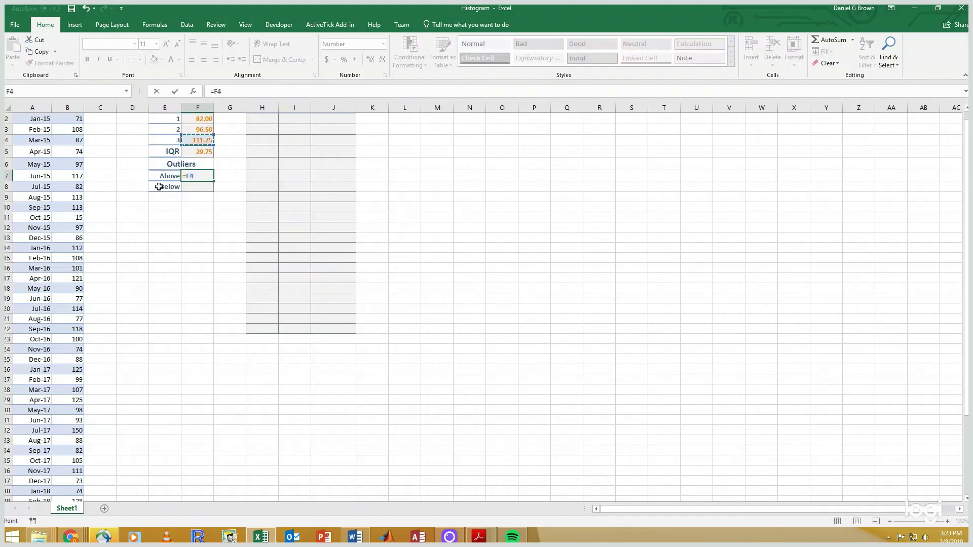
type("+1.5*")
key("Up")
key("Up")
key("Return")
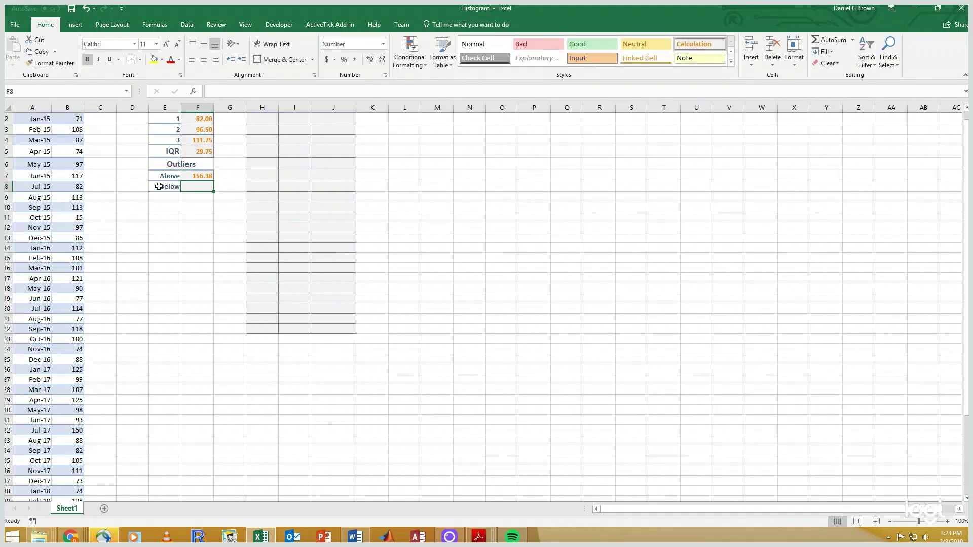
Enter =F2-1.5*F5 in F8 to calculate the limit below which sales are outliers.
type("=")
key("Up")
key("Up")
key("Up")
key("Up")
key("Up")
key("Up")
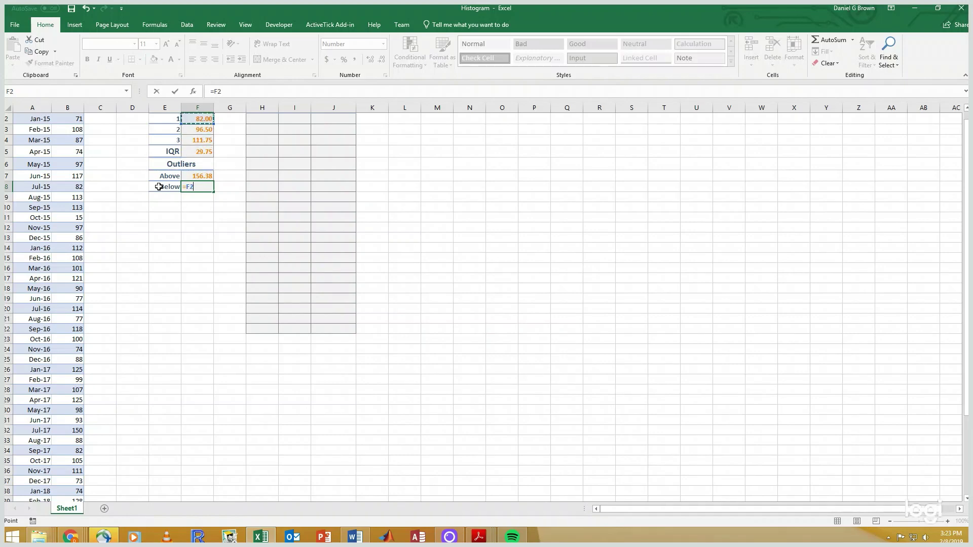
type("-1.5*")
key("Up")
key("Up")
key("Up")
key("Return")
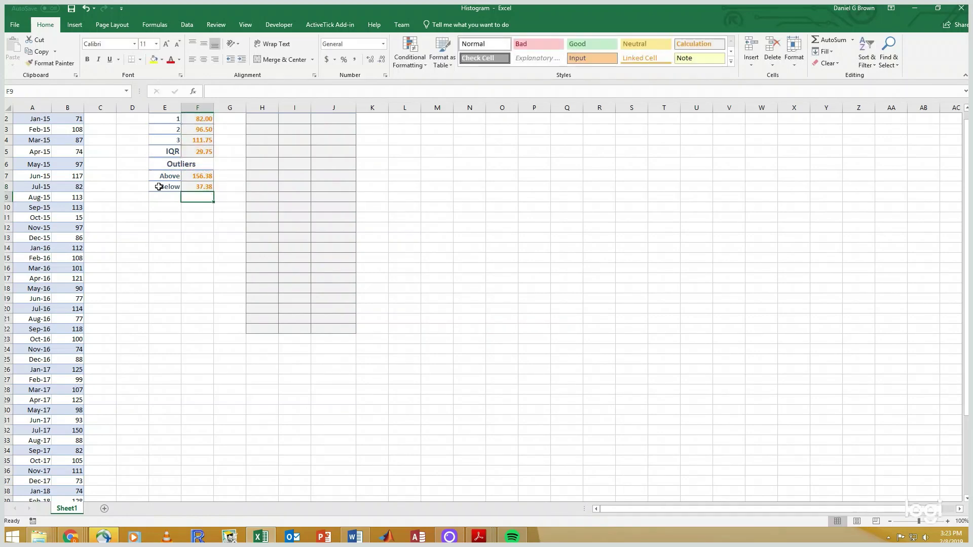
Set the first bucket in H2 to the lower outlier limit with =F8.
key("Up")
key("Up")
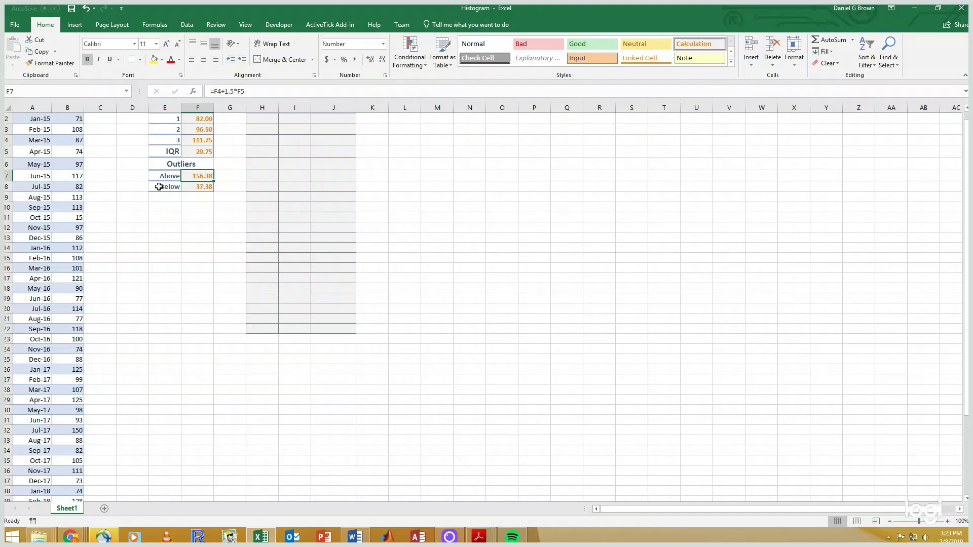
scroll(159, 186, "up", 1)
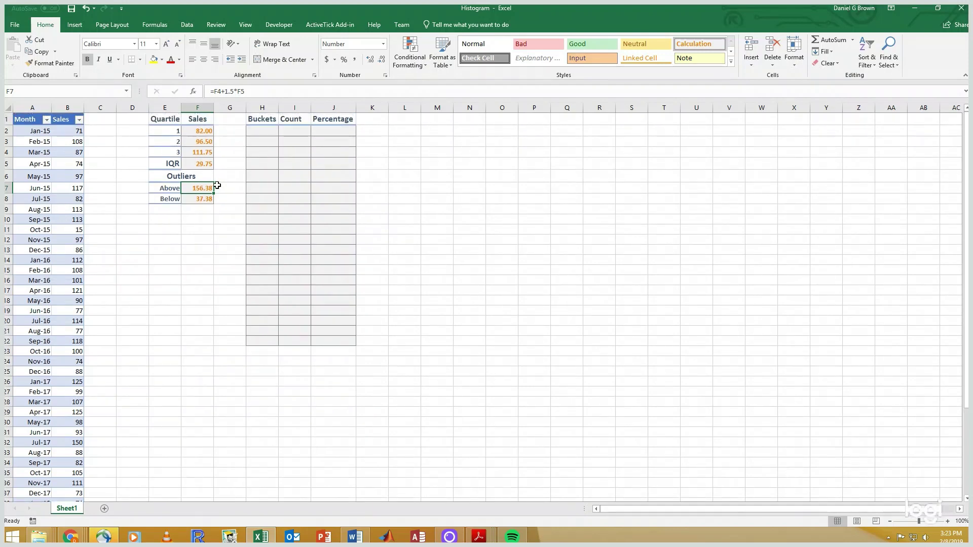
left_click(255, 133)
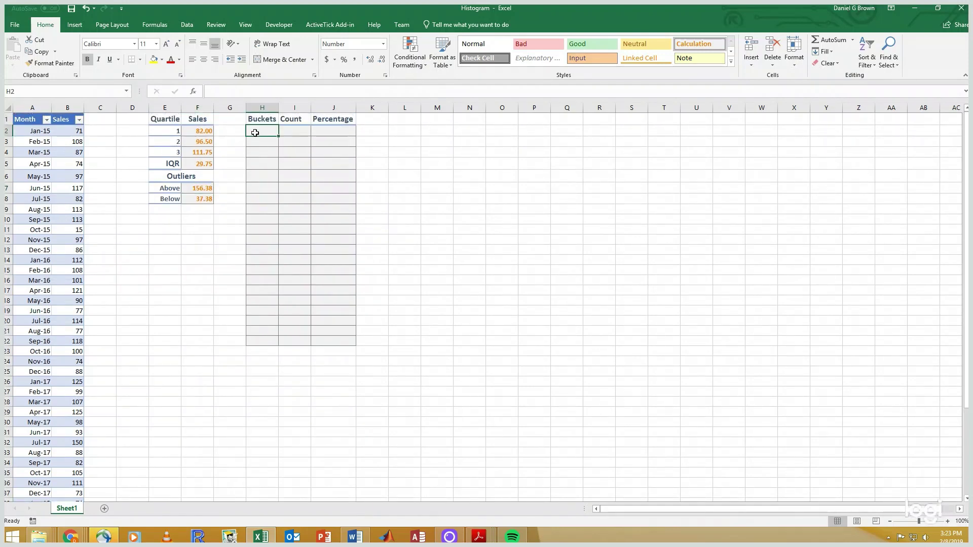
type("=")
key("Down")
key("Down")
key("Down")
key("Down")
key("Down")
key("Down")
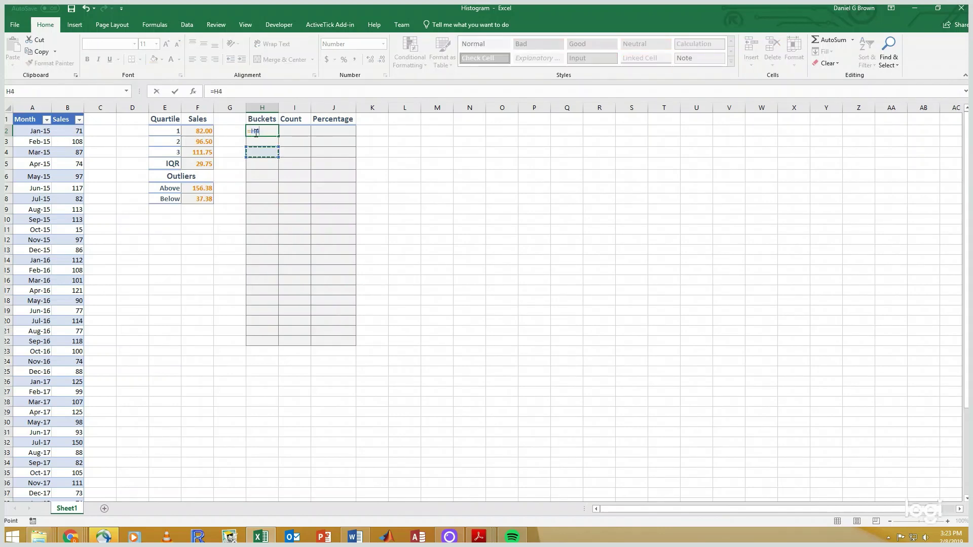
key("Left")
key("Return")
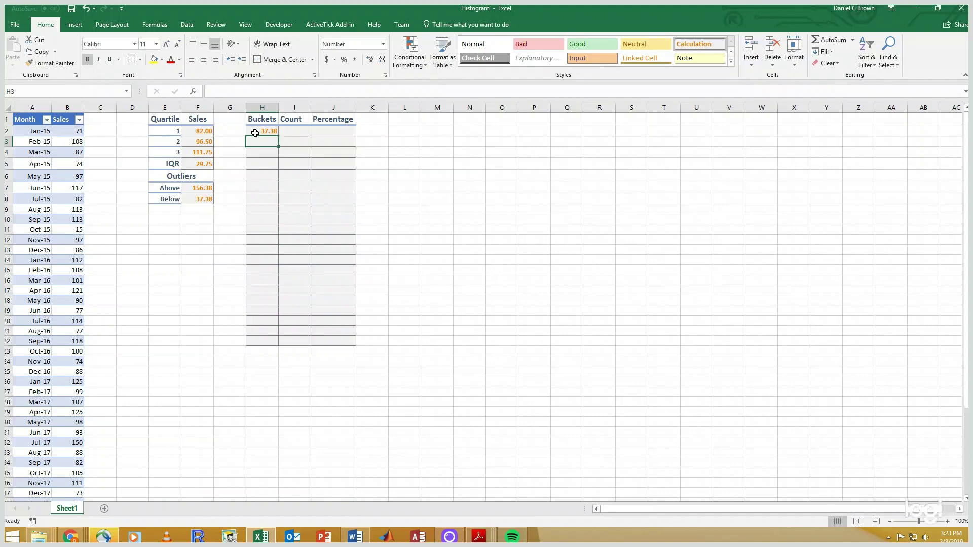
Enter =H2+(F7-F8)/20 in H3 to raise the second bucket by one twentieth of the outlier range.
type("=")
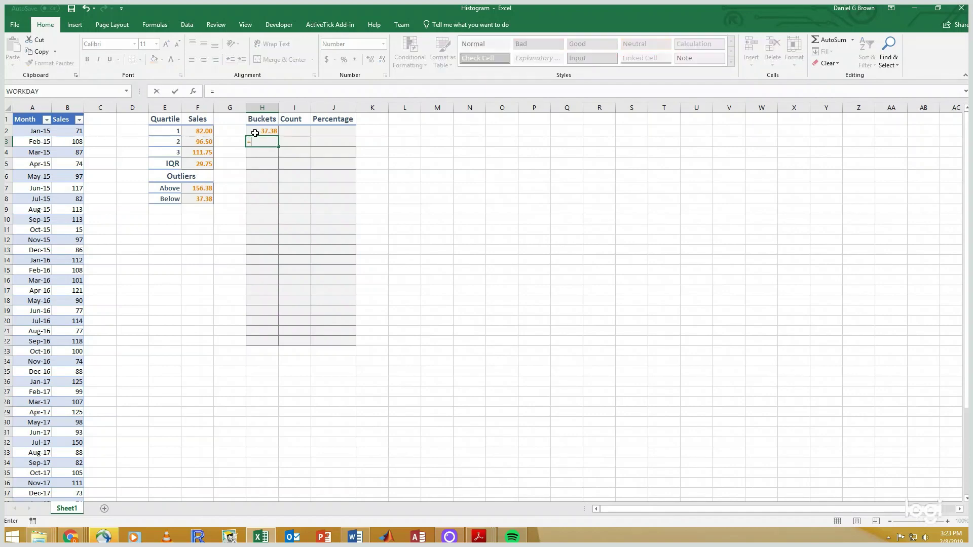
left_click(255, 133)
type("+")
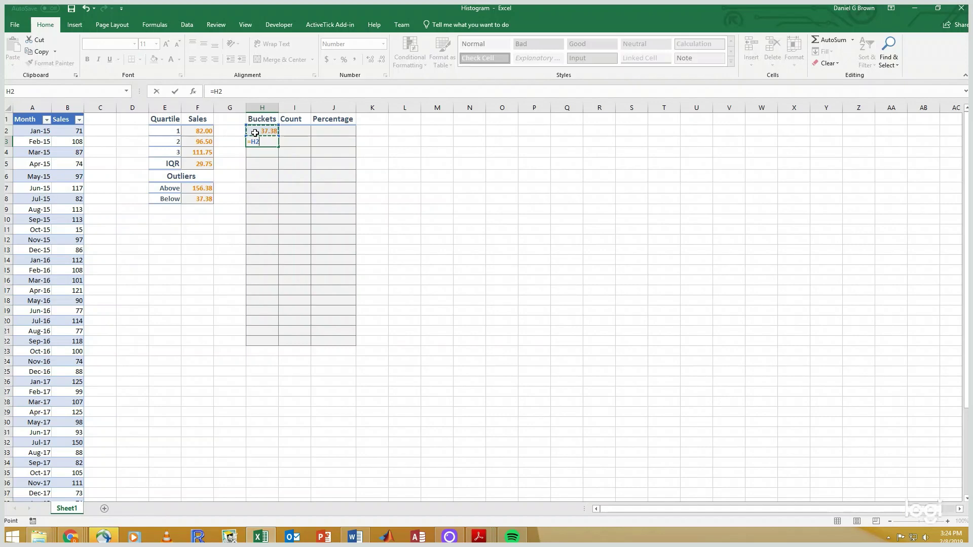
type("(")
key("Down")
key("Down")
key("Down")
key("Left")
key("Left")
key("Down")
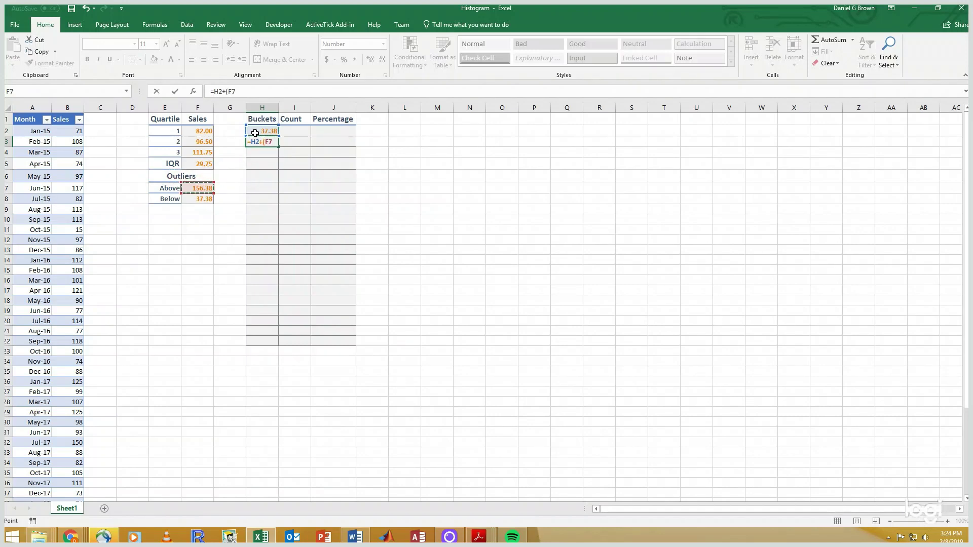
type("-")
key("Left")
key("Down")
key("Down")
key("Down")
key("Down")
key("Left")
key("Down")
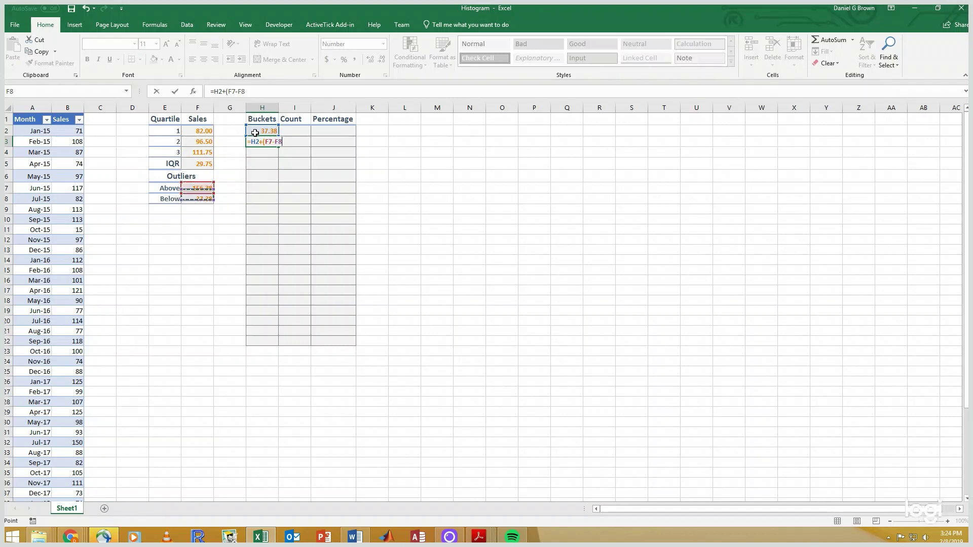
type(")/20")
key("Return")
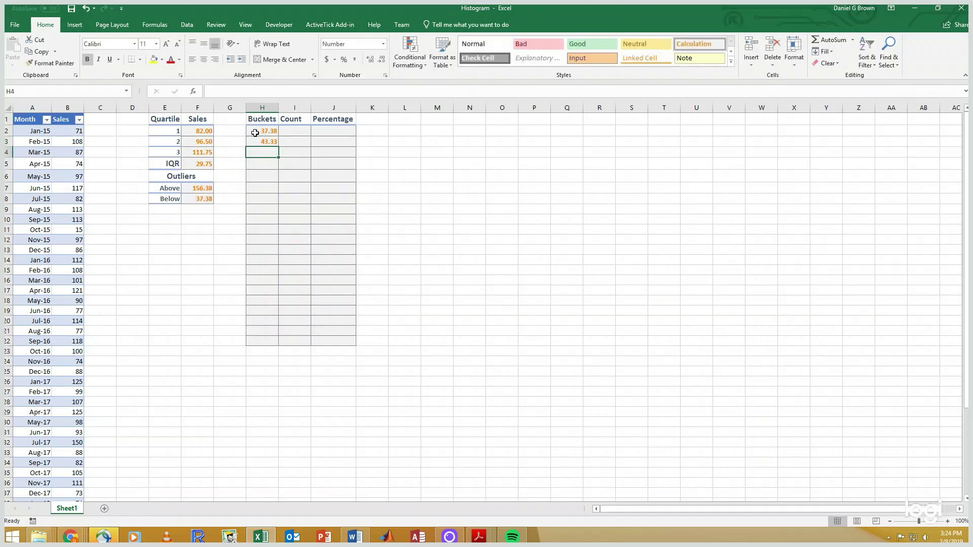
Make the F7 and F8 references in the H3 bucket formula absolute, giving =H2+($F$7-$F$8)/20.
key("Up")
key("F2")
key("Left")
key("Left")
key("Left")
key("Left")
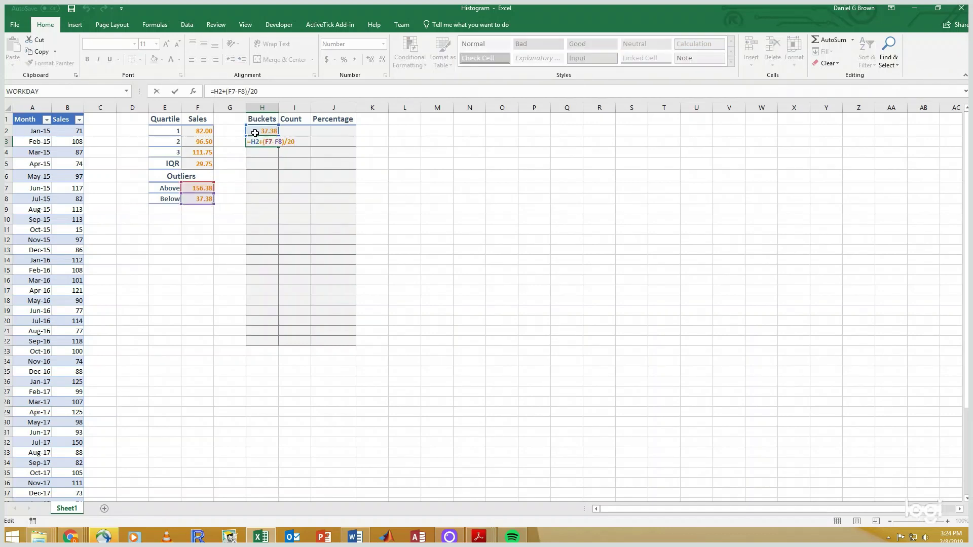
key("F4")
key("F4")
key("F4")
key("F4")
key("F4")
key("F4")
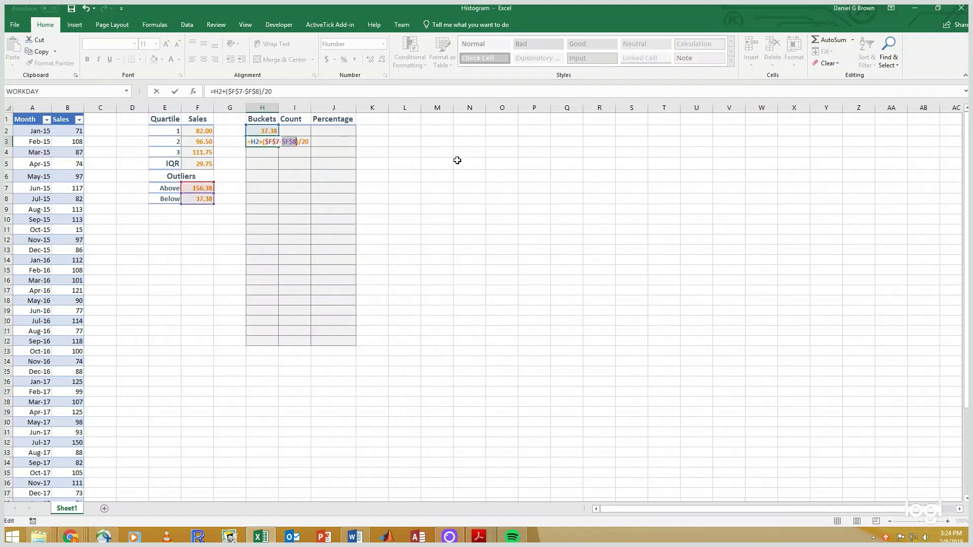
key("Return")
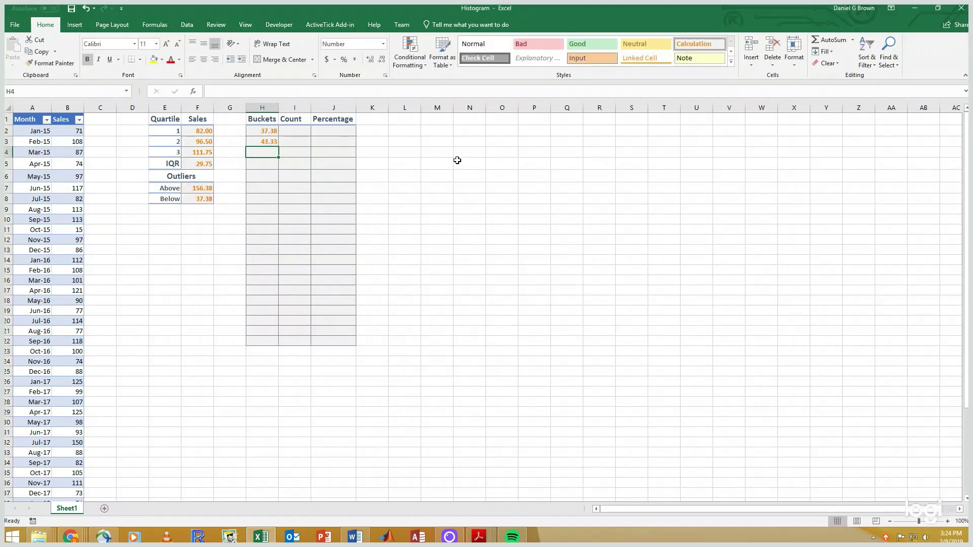
Copy the H3 bucket formula down through H22 and check the last bucket's formula.
key("Up")
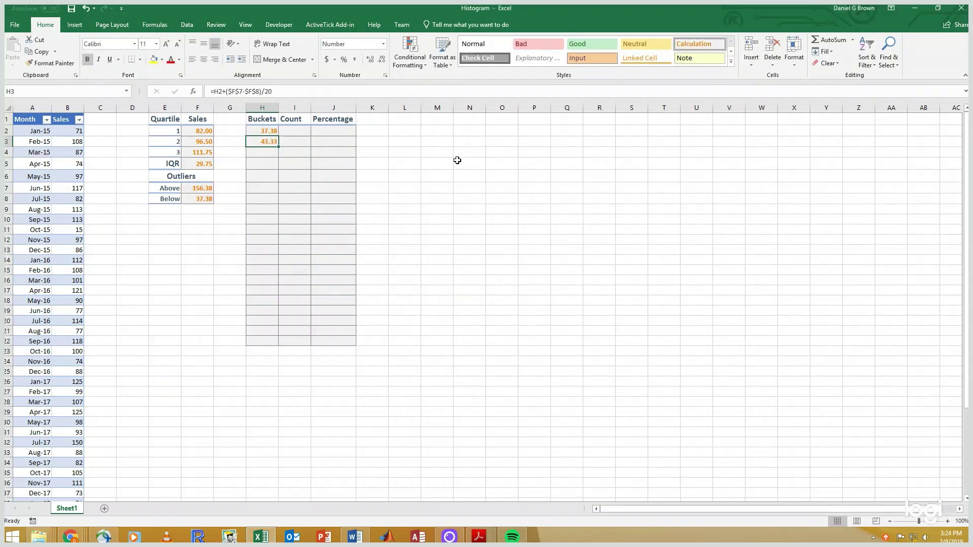
key("Up")
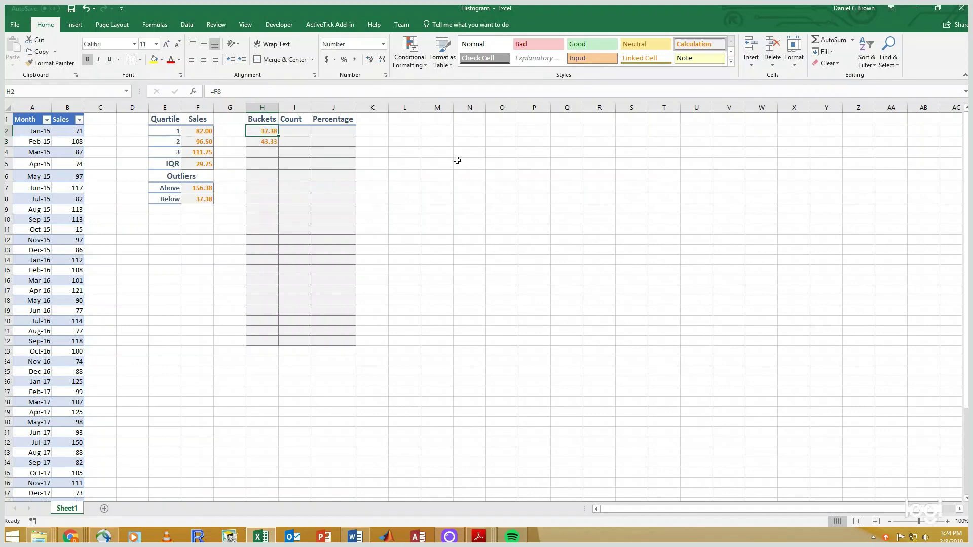
key("Down")
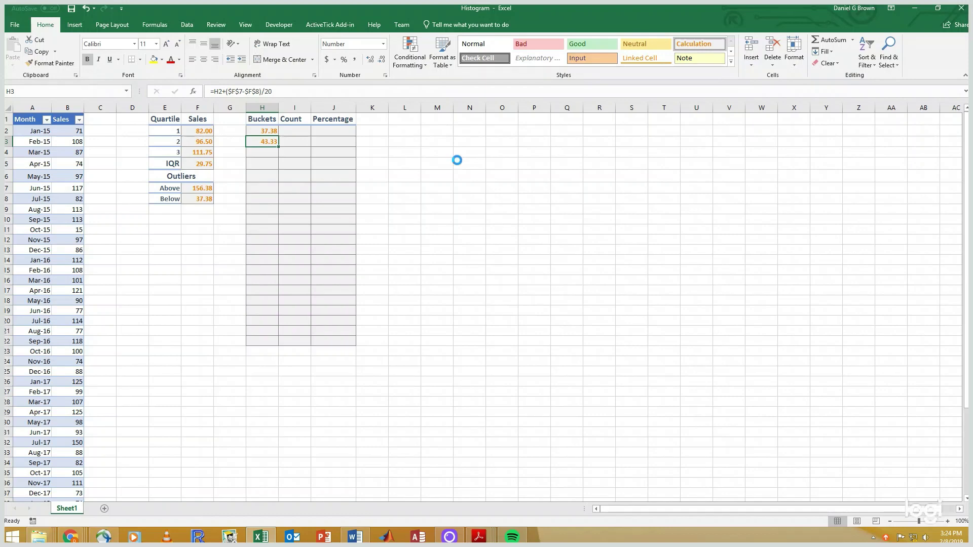
key("ctrl+c")
key("shift+Down")
key("shift+Down")
key("shift+Down")
key("shift+Down")
key("shift+Down")
key("shift+Down")
key("shift+Down")
key("shift+Down")
key("shift+Down")
key("shift+Down")
key("shift+Down")
key("shift+Down")
key("shift+Down")
key("shift+Down")
key("shift+Down")
key("shift+Down")
key("shift+Down")
key("shift+Down")
key("shift+Down")
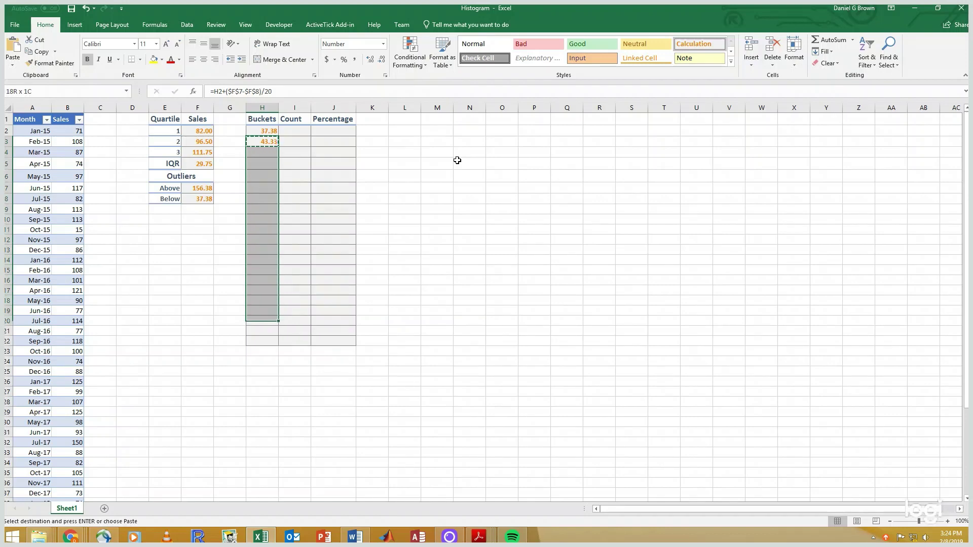
key("ctrl+v")
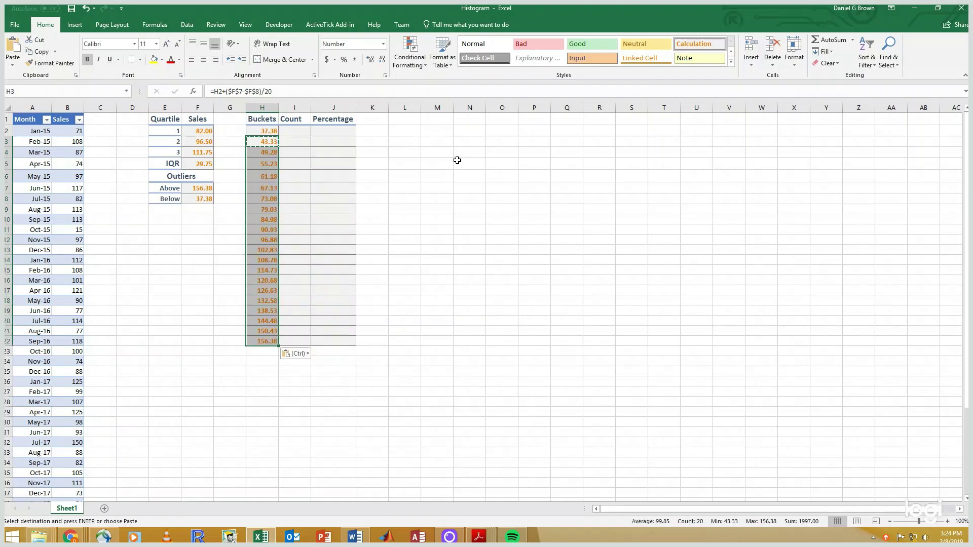
left_click(269, 341)
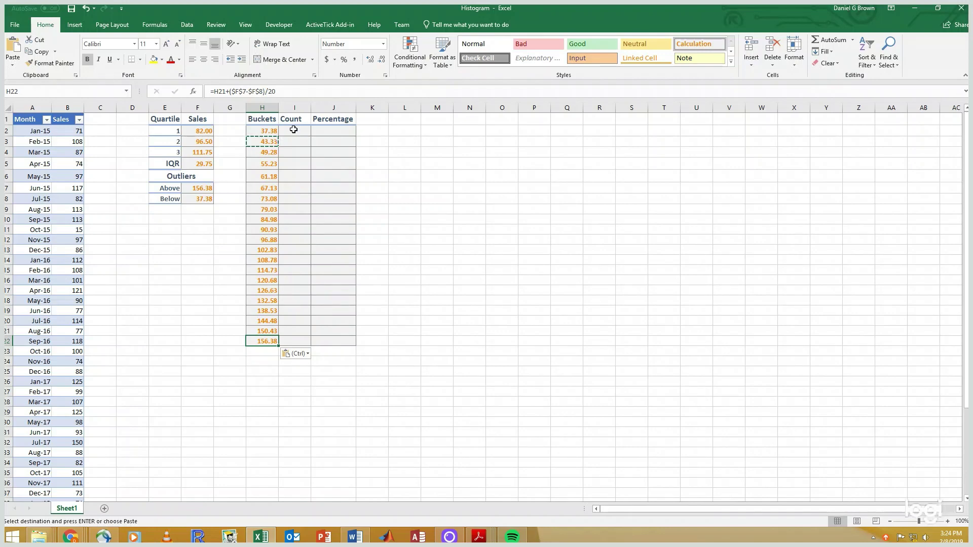
Fill the Count cells I2:I22 with the array formula =FREQUENCY(Sales[Sales],H2:H22).
left_click_drag(294, 129, 302, 342)
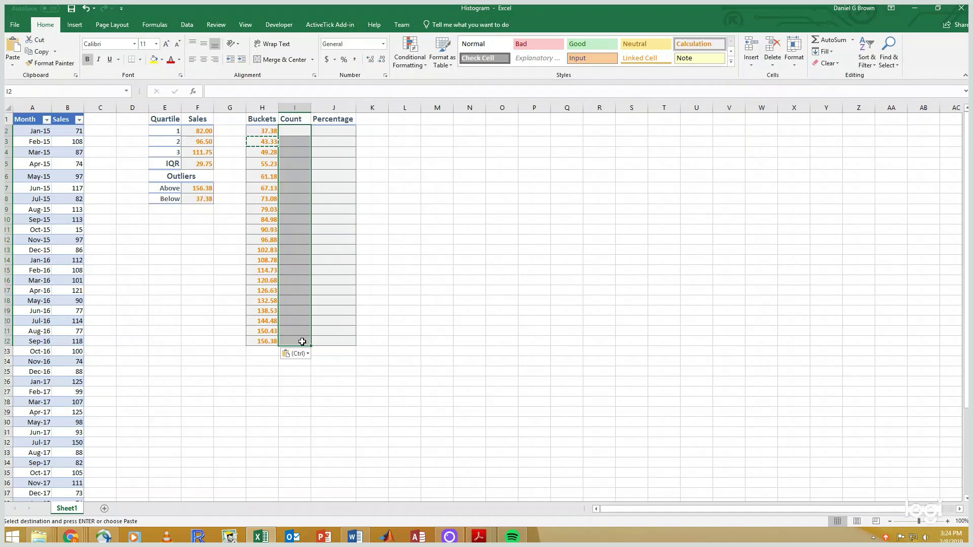
type("=freq")
key("Tab")
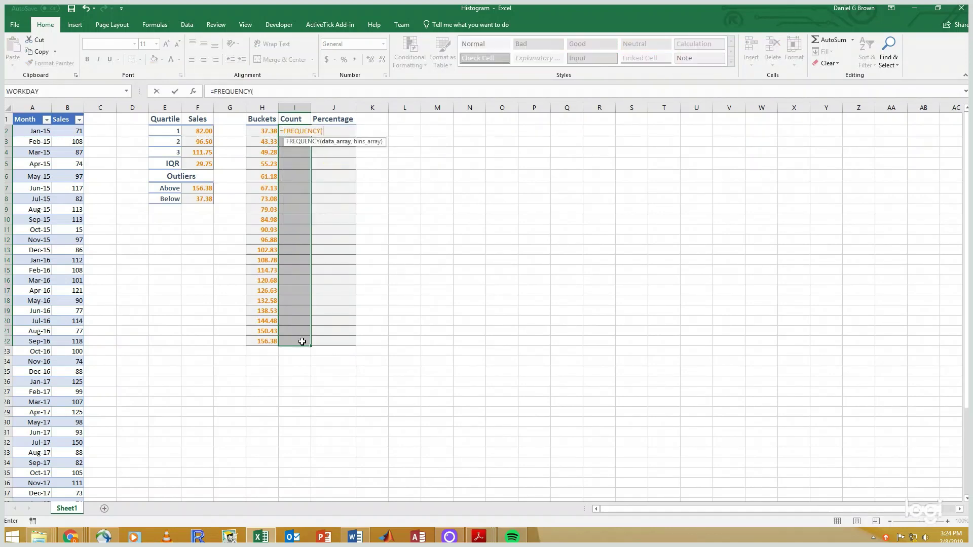
type("Sales")
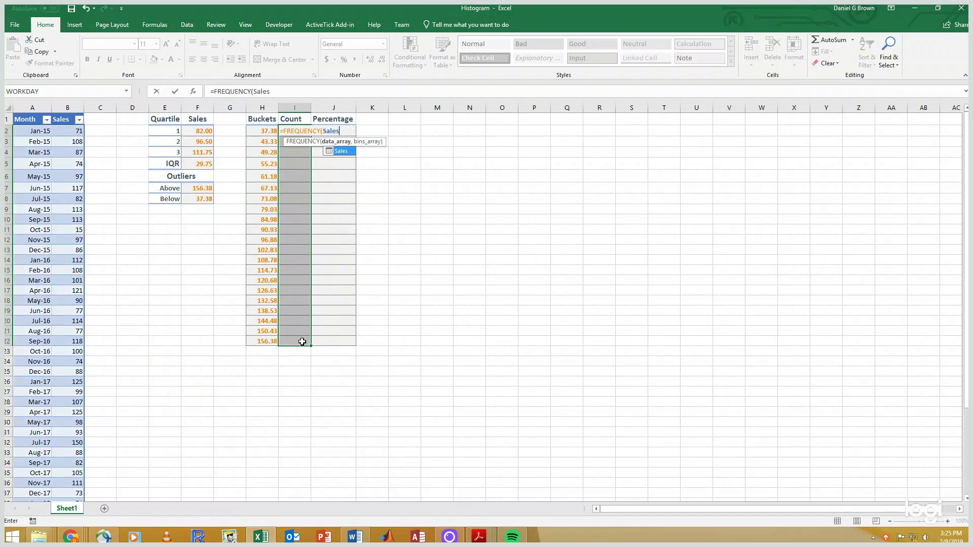
type("[Sales")
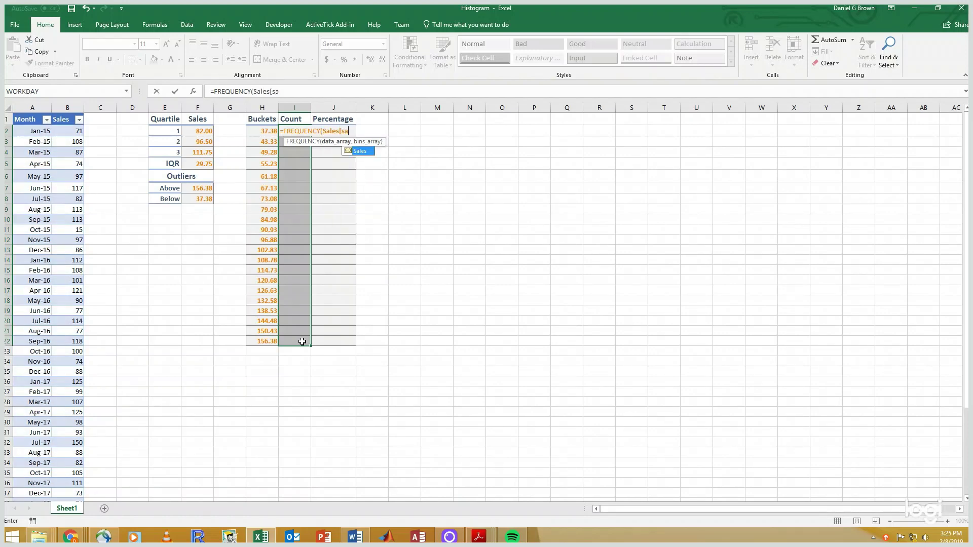
type("]")
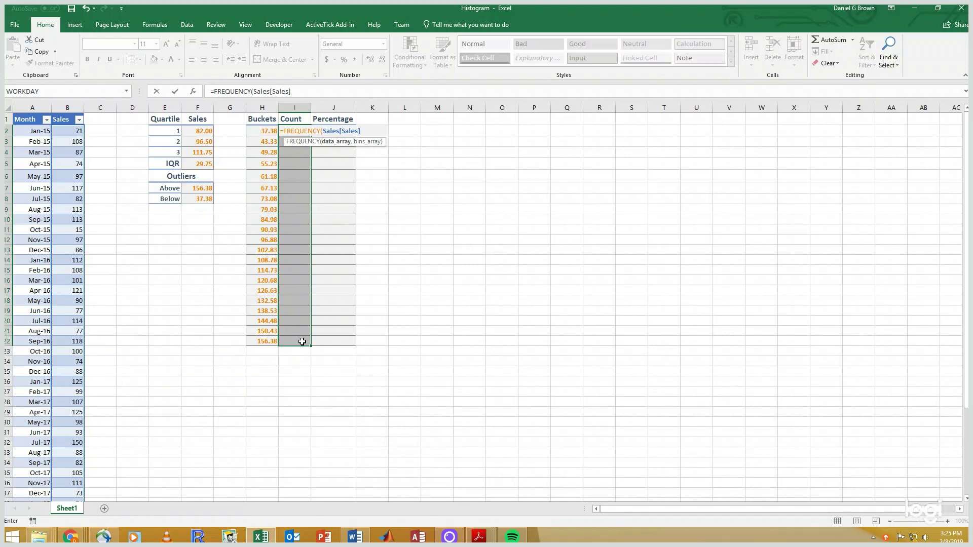
type(",")
key("Left")
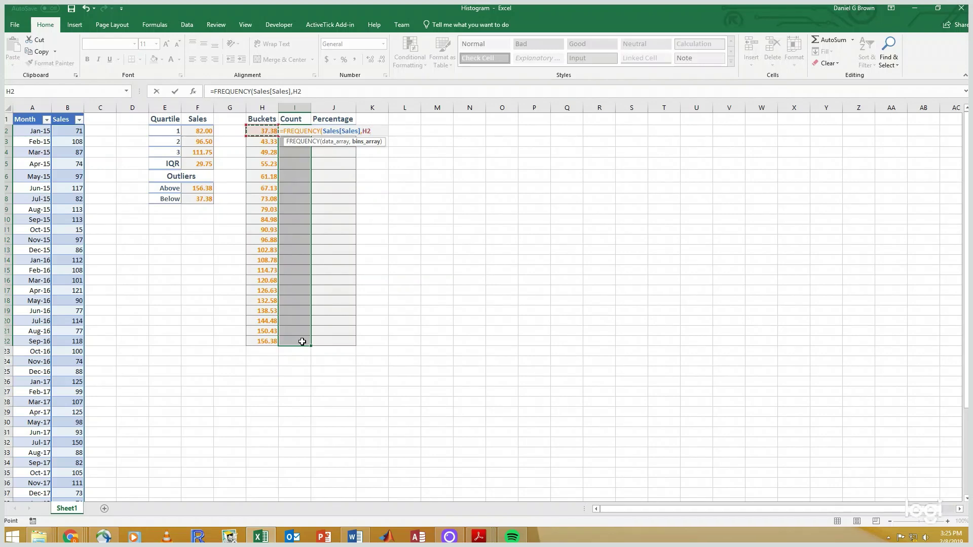
key("ctrl+shift+Down")
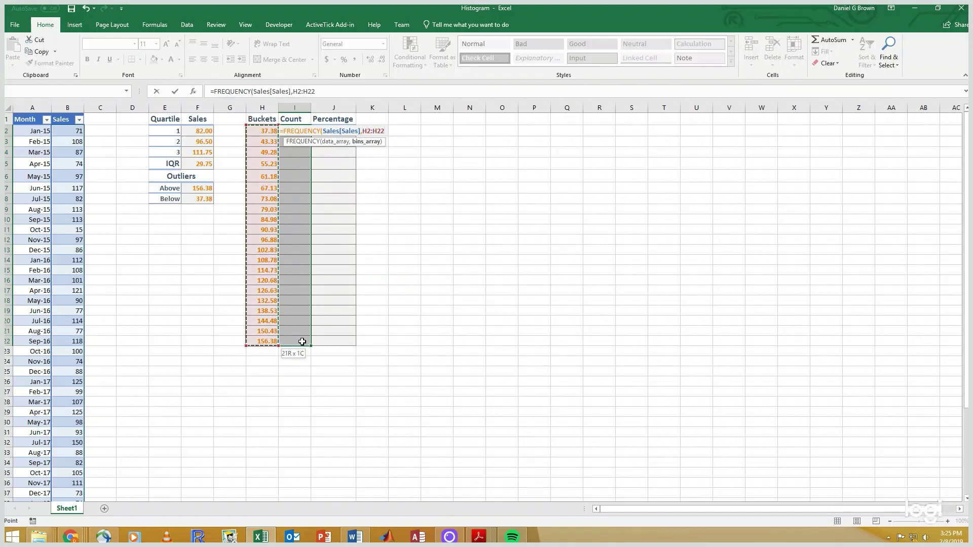
type(")")
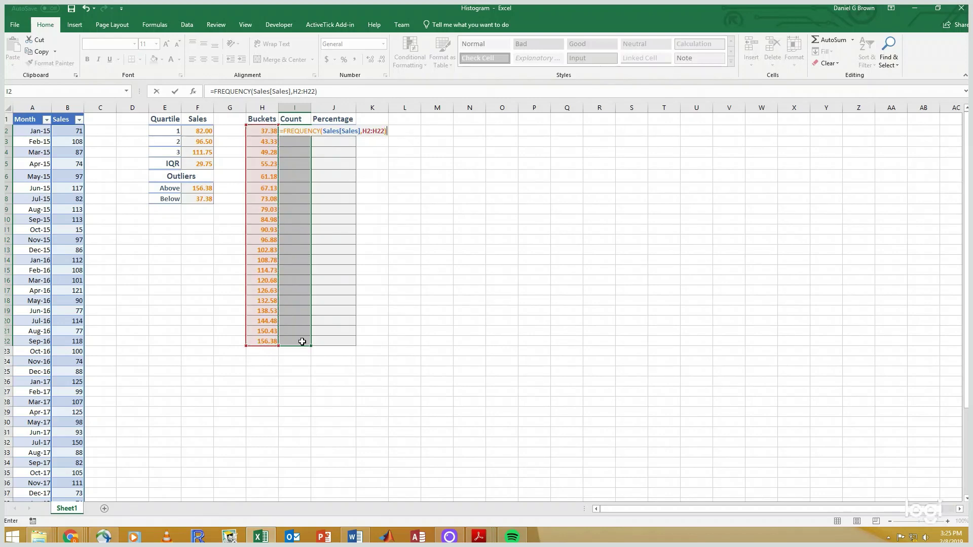
key("ctrl+shift+Return")
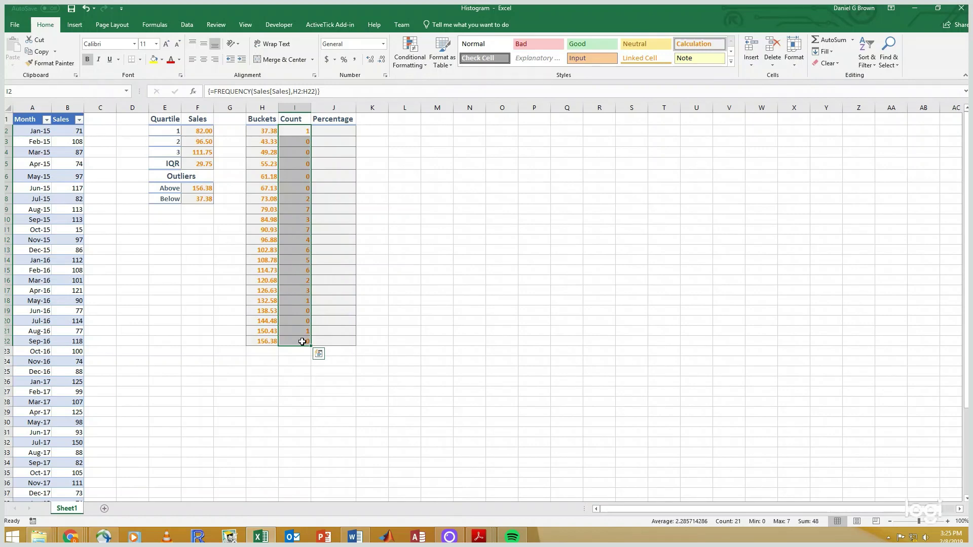
Calculate the first bucket's percentage in J2 with =I2/COUNT(Sales[Sales]).
key("Right")
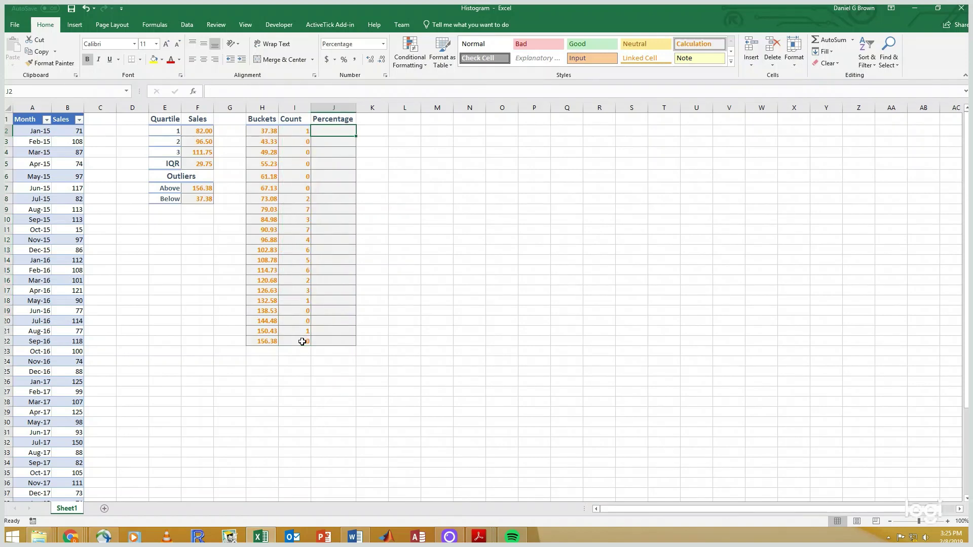
type("=")
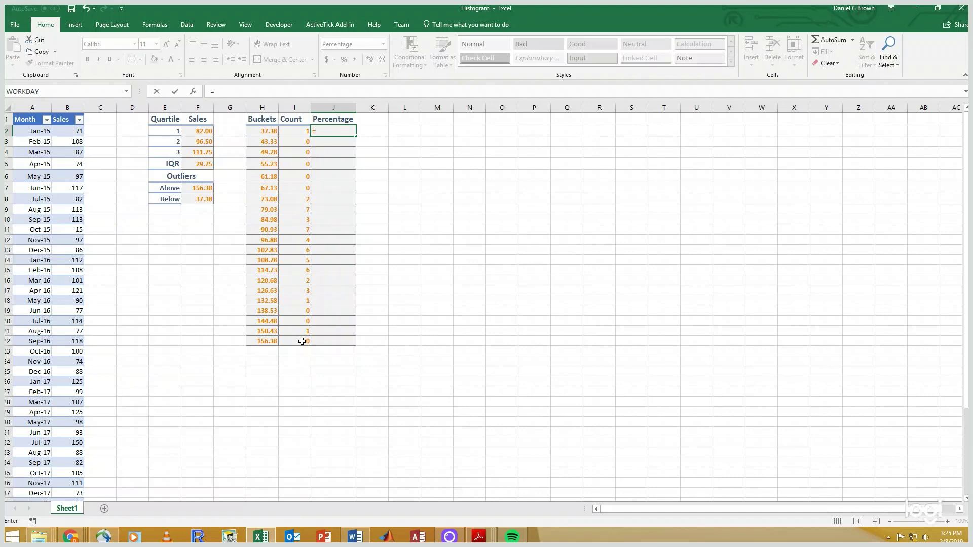
key("Left")
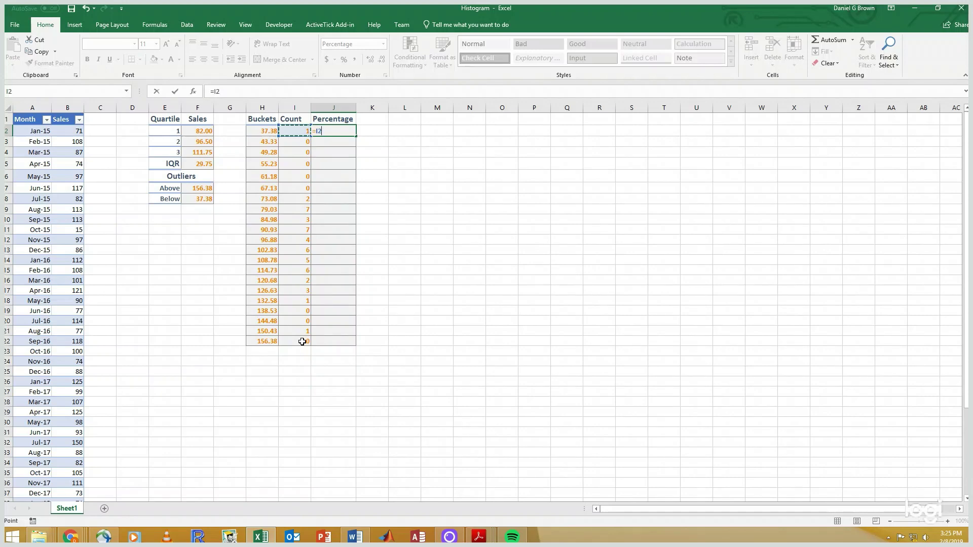
type("/count")
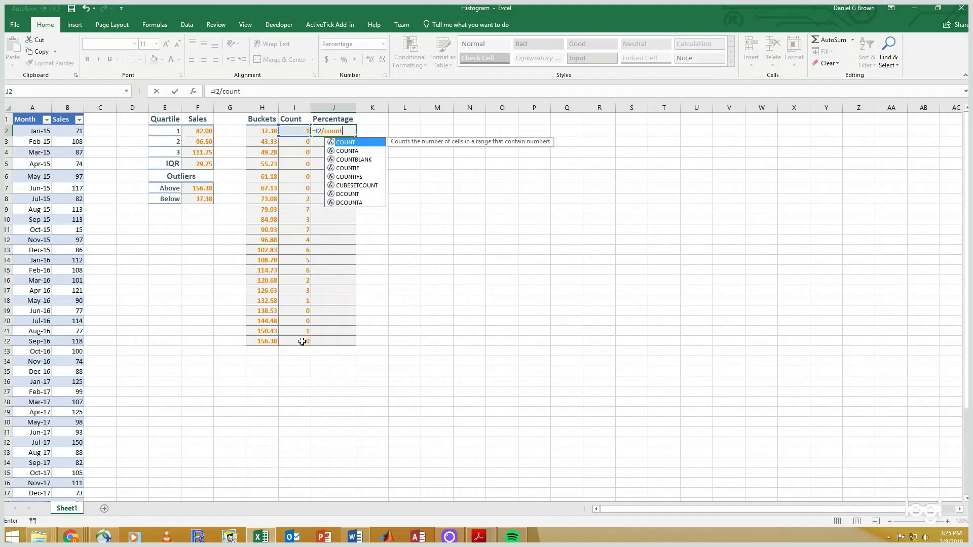
type("(sales[sales]")
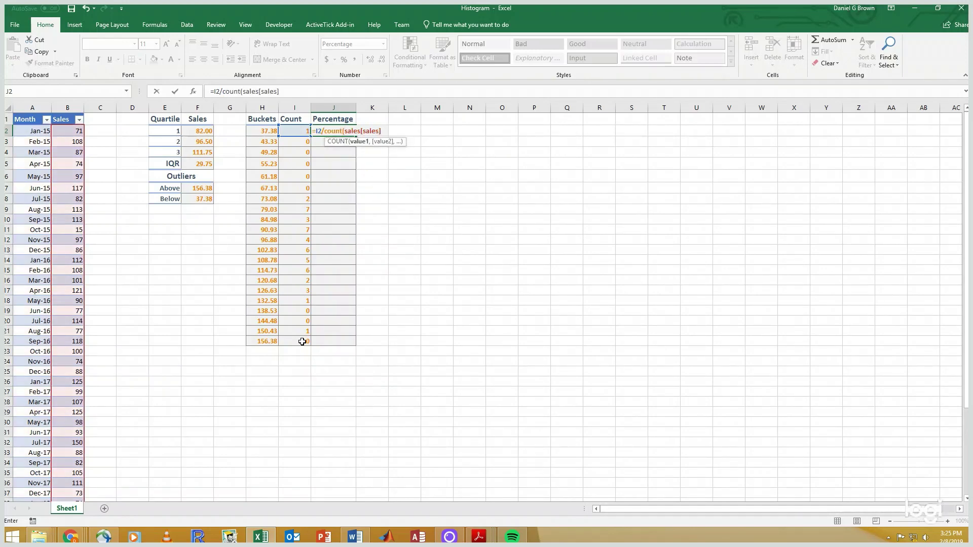
type(")")
key("ctrl+Return")
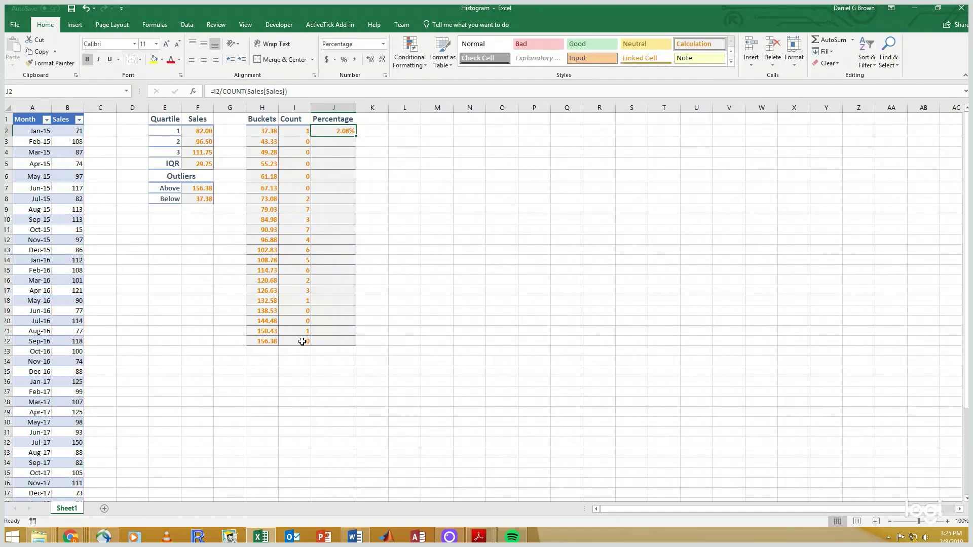
Copy the J2 percentage formula down through J22.
key("ctrl+c")
key("shift+Down")
key("shift+Down")
key("shift+Down")
key("shift+Down")
key("shift+Down")
key("shift+Down")
key("shift+Down")
key("shift+Down")
key("shift+Down")
key("shift+Down")
key("shift+Down")
key("shift+Down")
key("shift+Down")
key("shift+Down")
key("shift+Down")
key("shift+Down")
key("shift+Down")
key("shift+Down")
key("shift+Down")
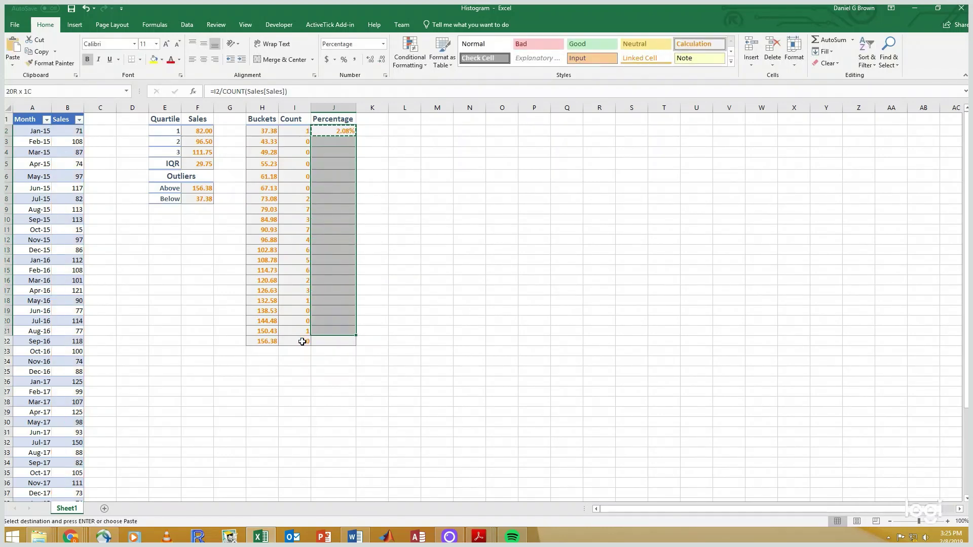
key("shift+Down")
key("ctrl+v")
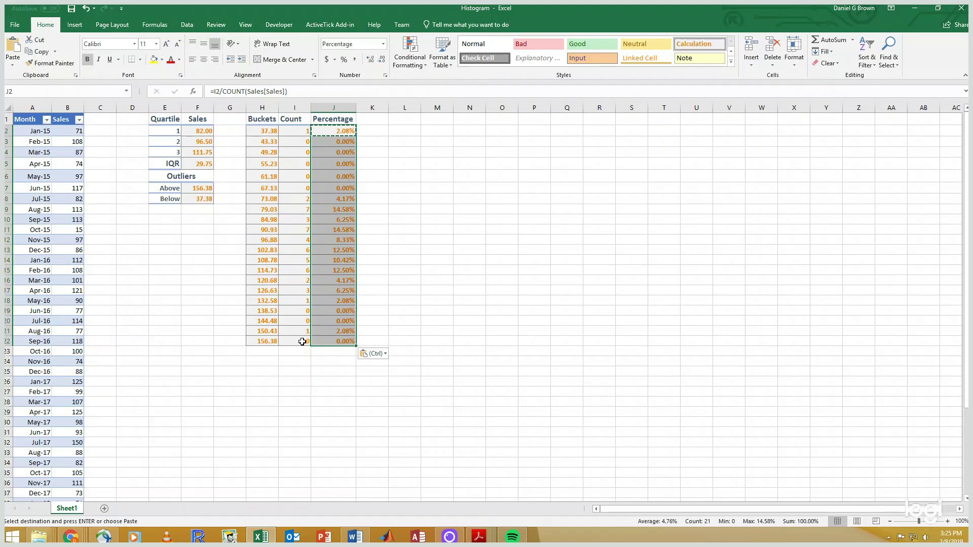
left_click(344, 250)
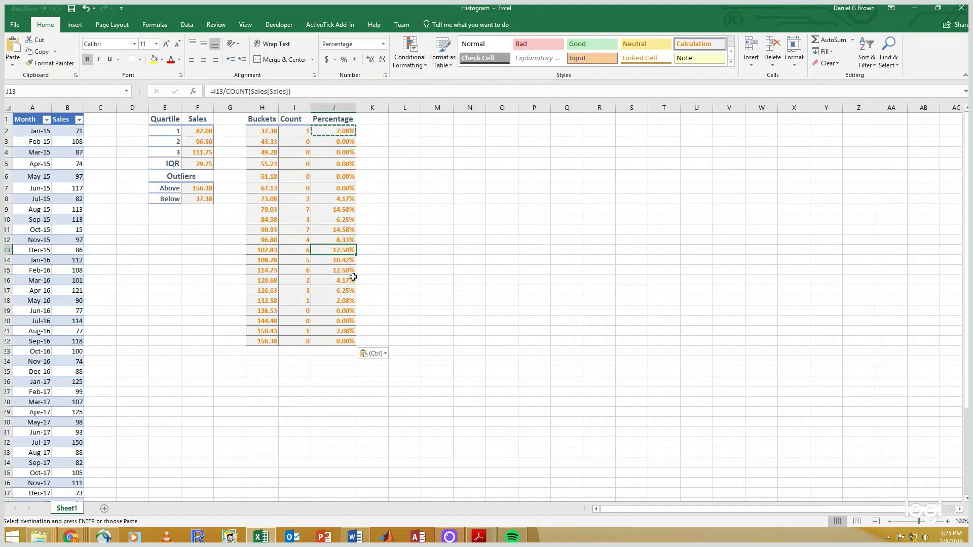
Insert a 2-D clustered column chart from the percentages in J2:J22.
key("Up")
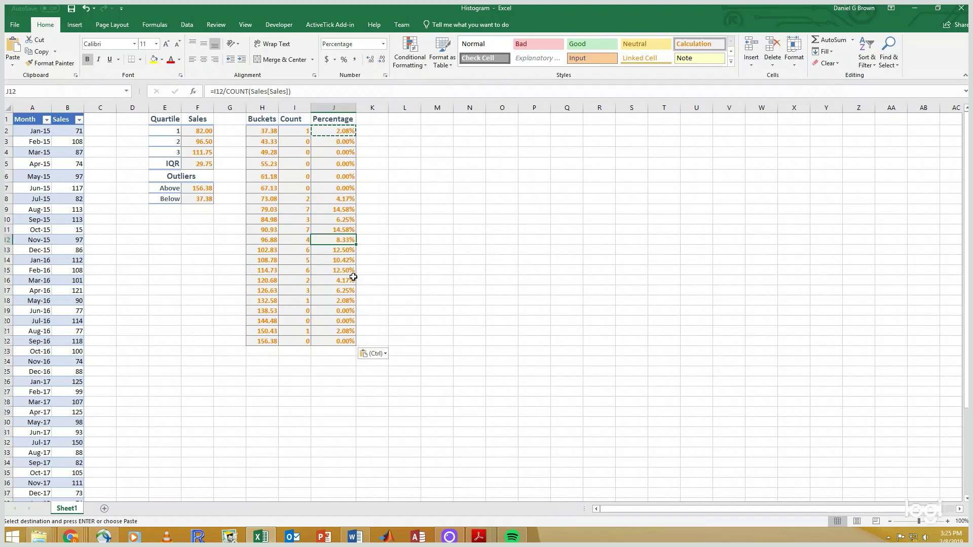
key("ctrl+Up")
key("Down")
key("ctrl+shift+Down")
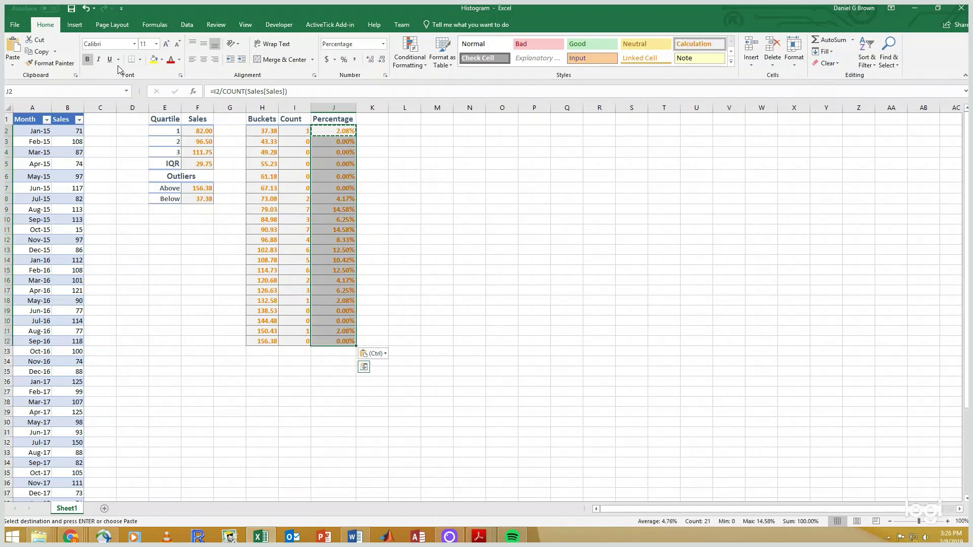
left_click(81, 24)
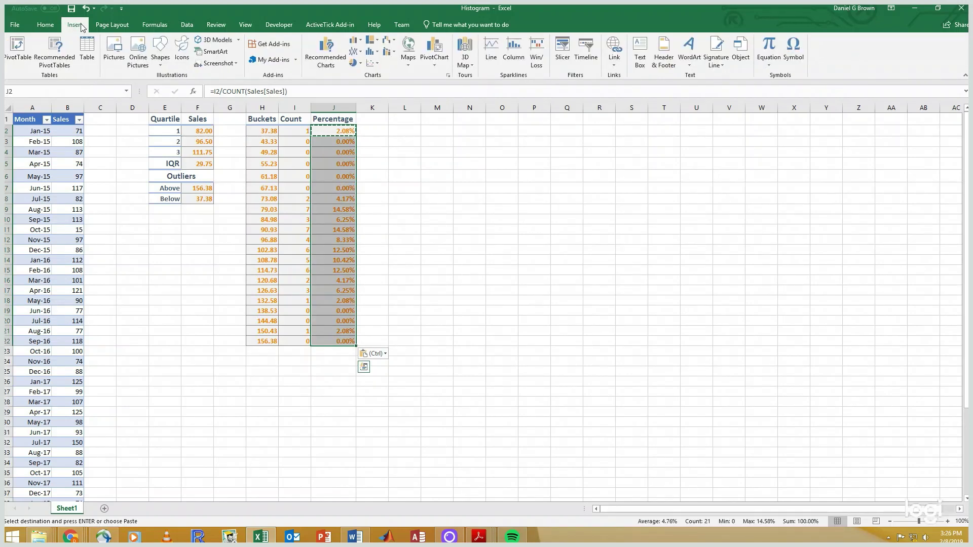
left_click(353, 42)
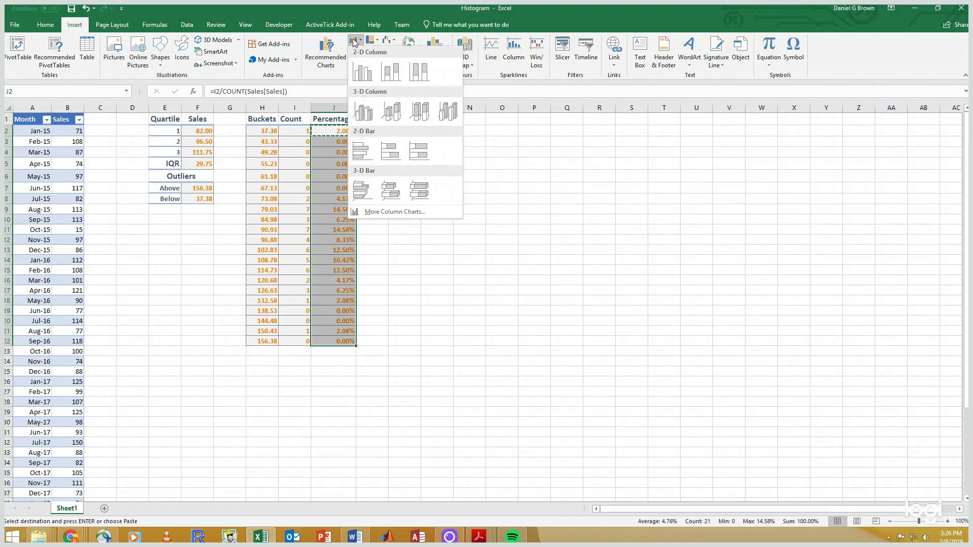
left_click(371, 74)
Move the column chart beside the Percentage column and enlarge it to span about columns K to U, down to row 22.
left_click_drag(550, 246, 556, 139)
left_click_drag(615, 272, 708, 344)
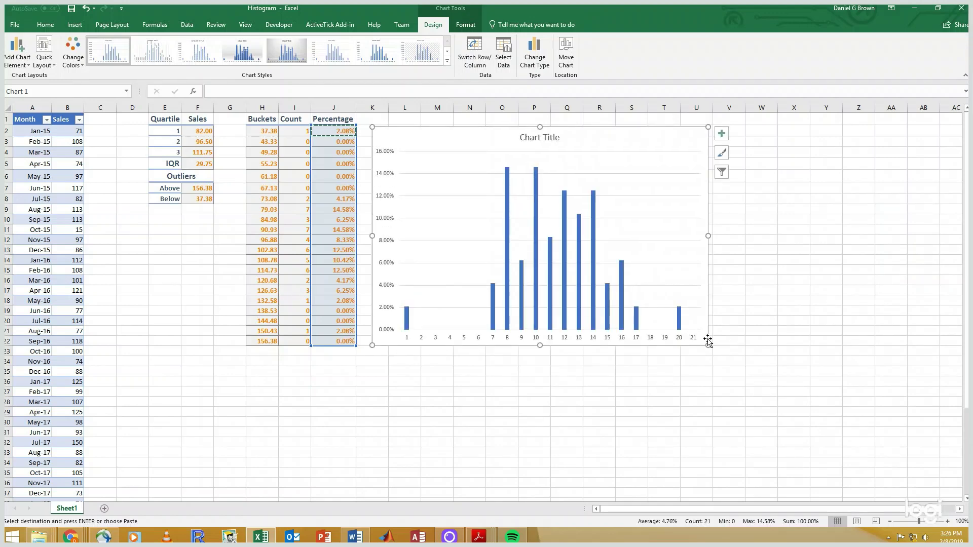
Set the chart's horizontal axis labels to the bucket values in H2:H22.
left_click(582, 342)
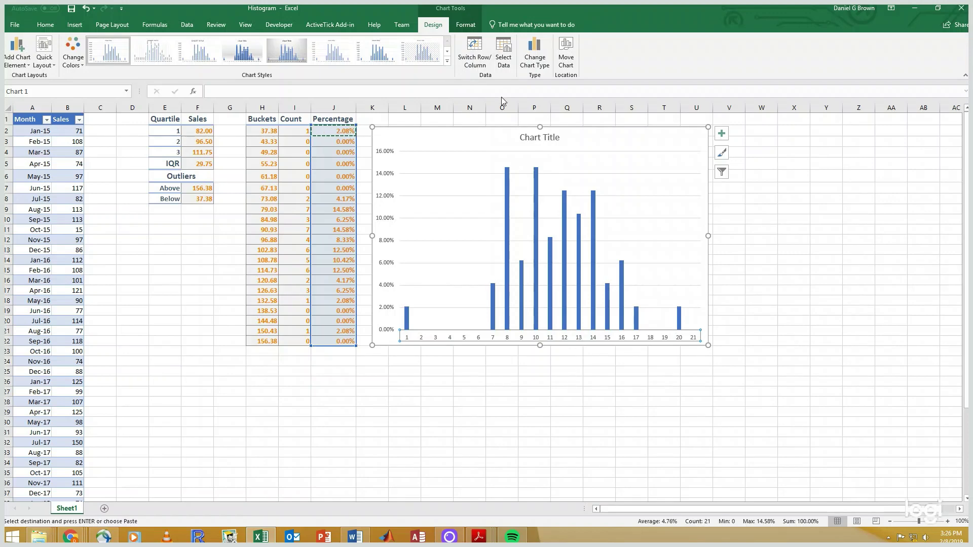
left_click(508, 62)
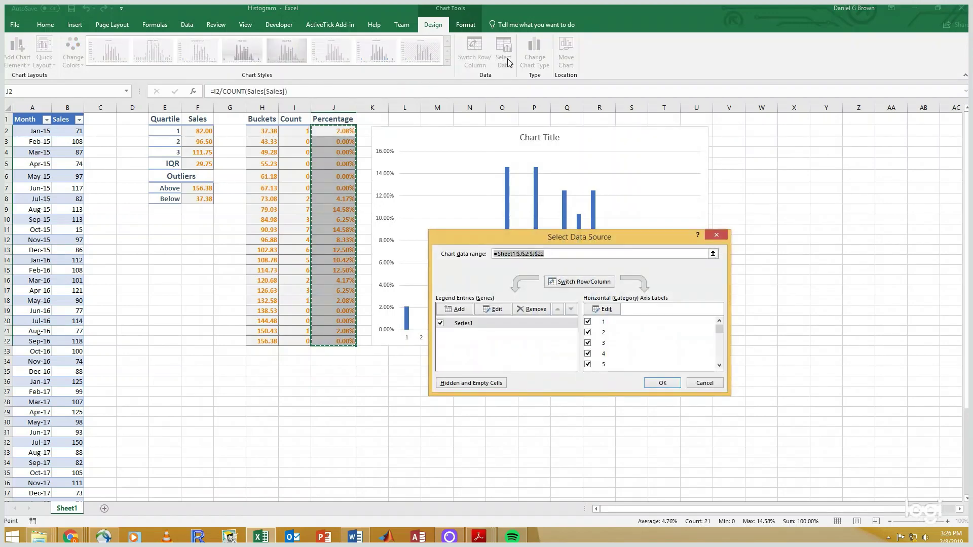
left_click_drag(636, 235, 616, 181)
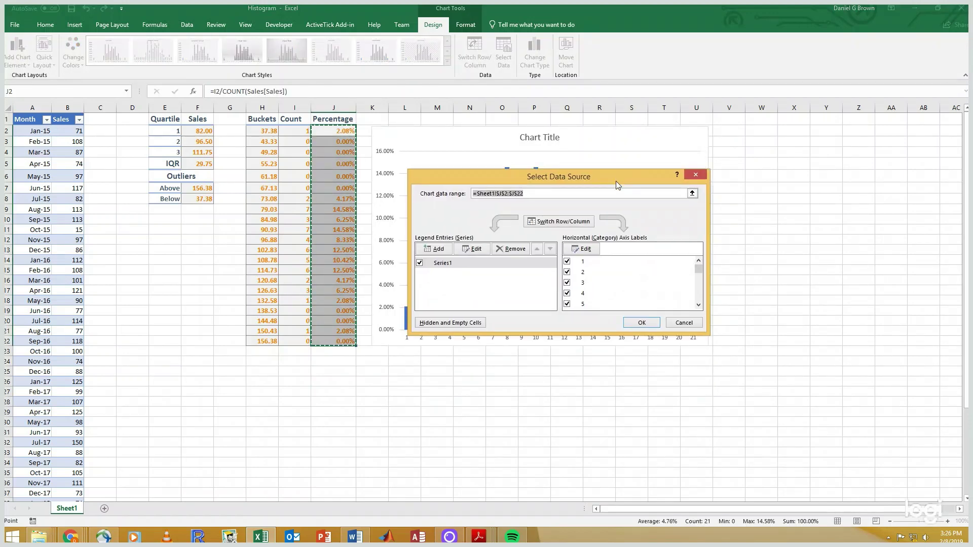
left_click(584, 249)
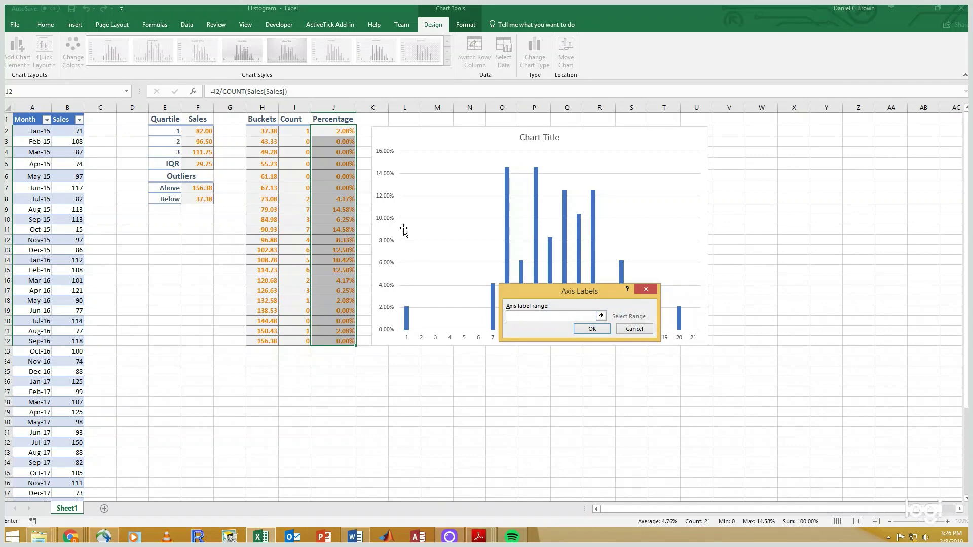
left_click_drag(269, 130, 269, 339)
key("Return")
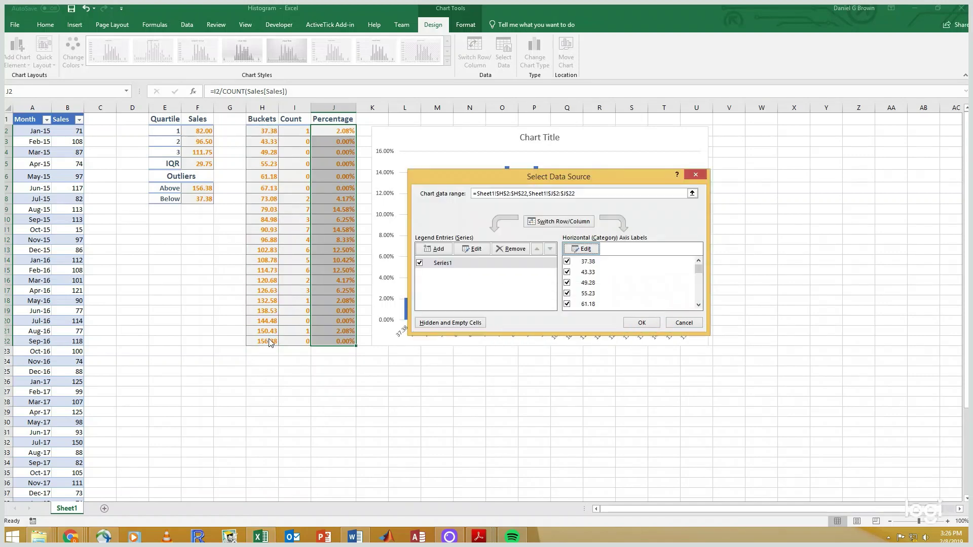
left_click(649, 324)
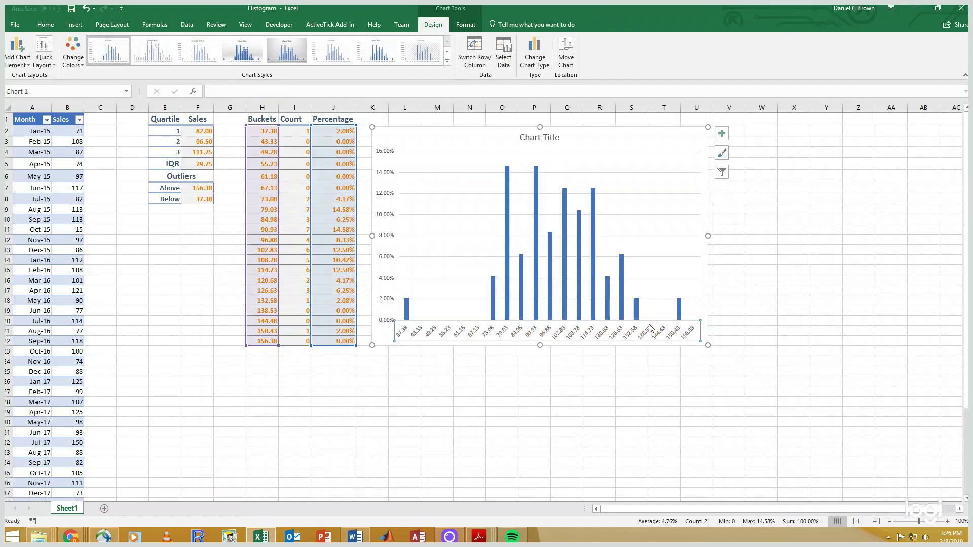
left_click(608, 379)
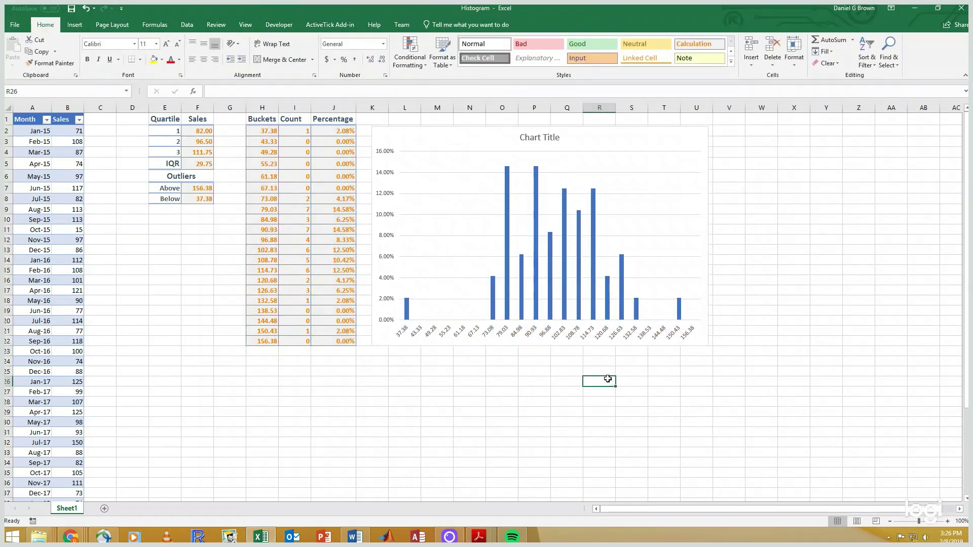
Change the chart title to "Histogram of Monthly Sales".
double_click(536, 138)
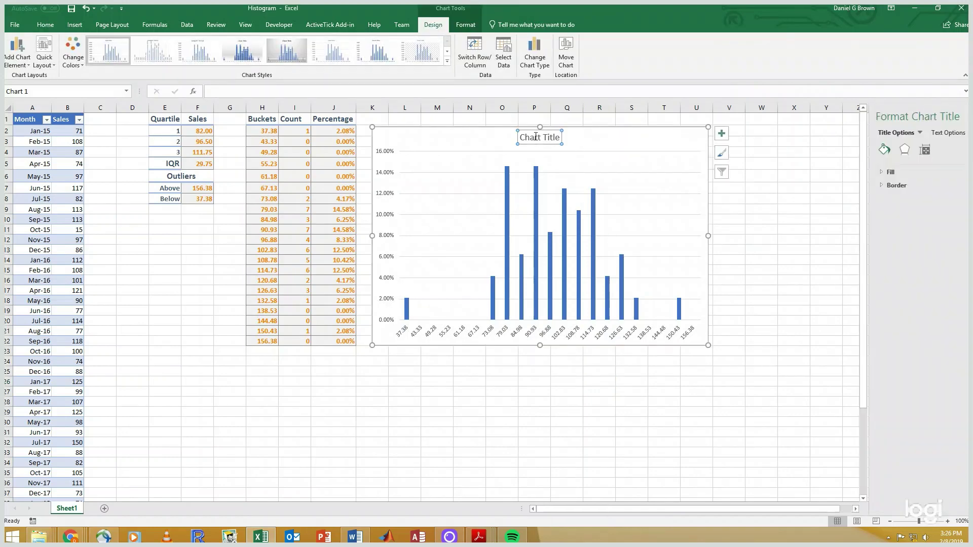
triple_click(536, 137)
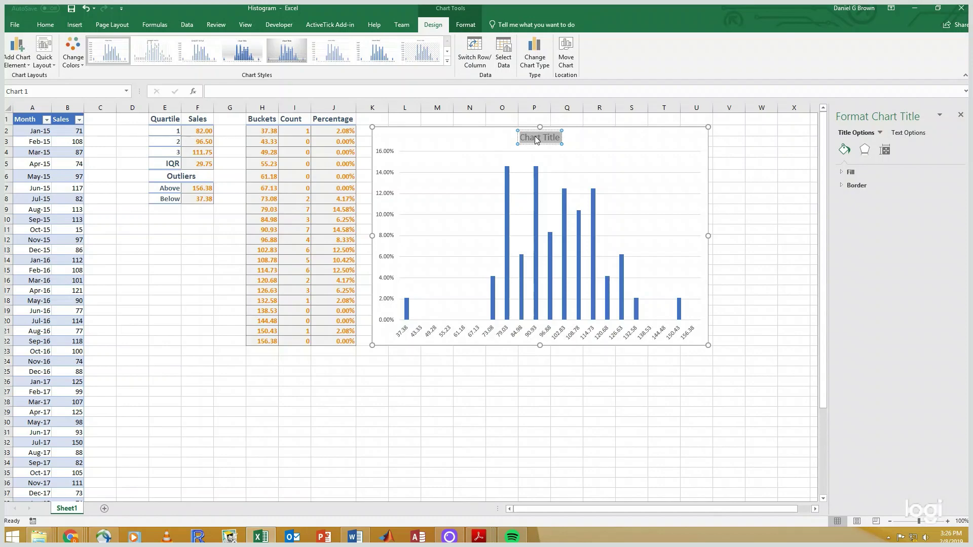
type("Histo")
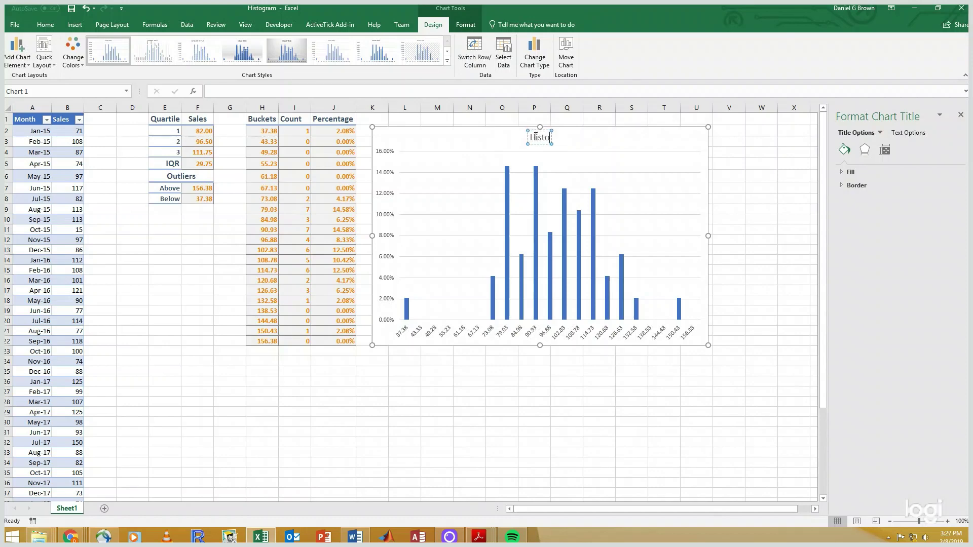
type("gram of M")
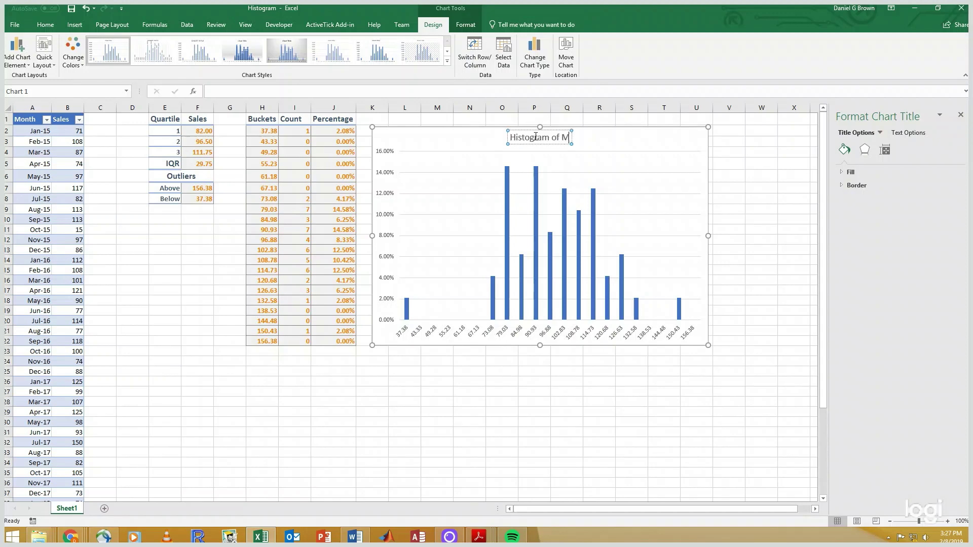
type("onthly Sales")
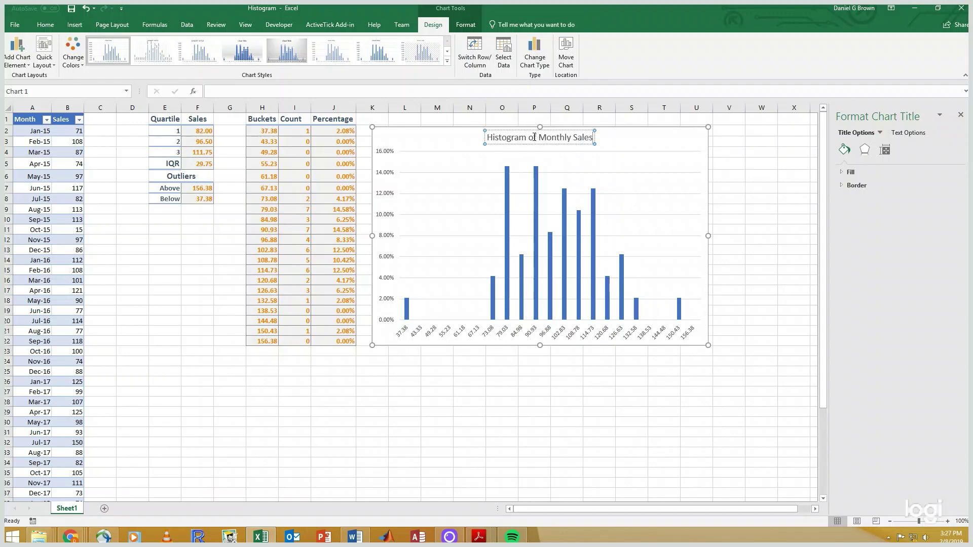
Add axis titles to both axes of the monthly sales histogram.
left_click(548, 399)
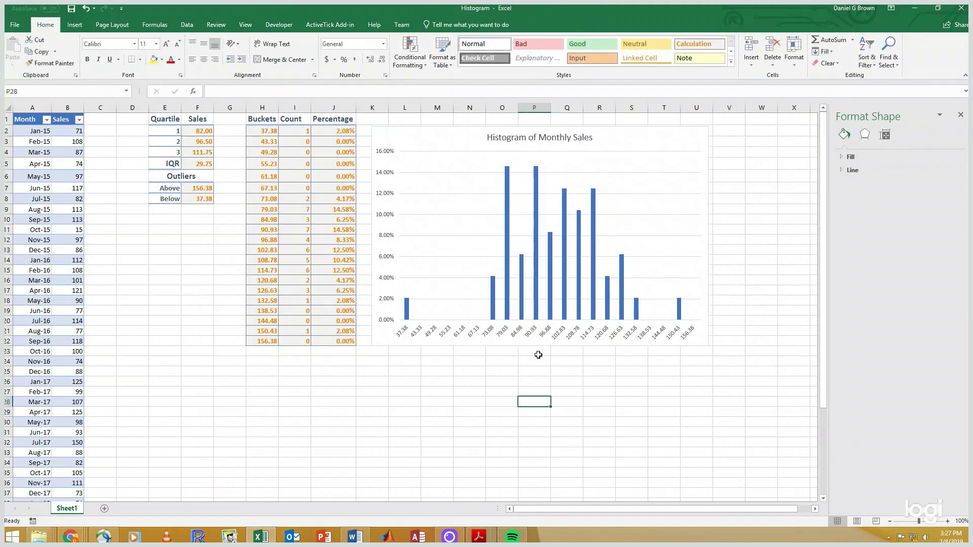
left_click(546, 337)
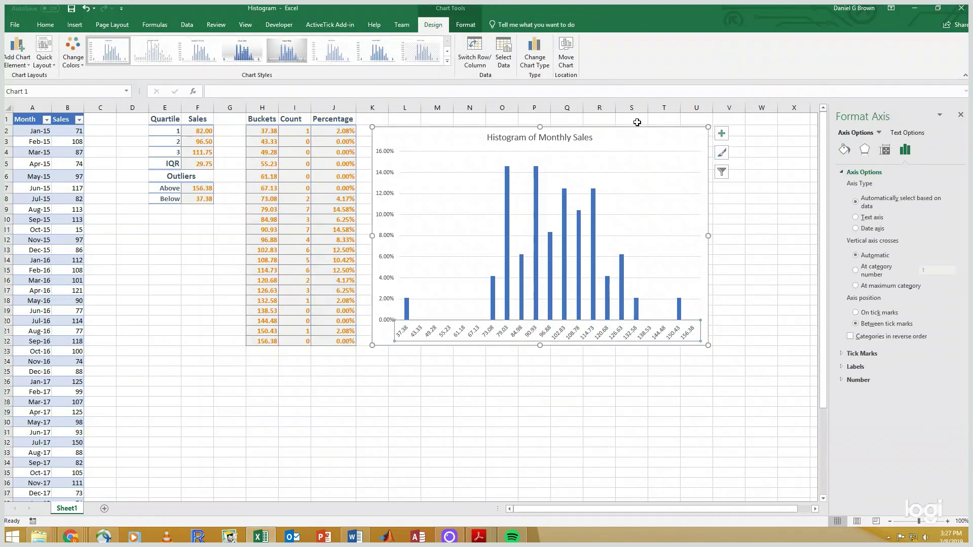
left_click(721, 133)
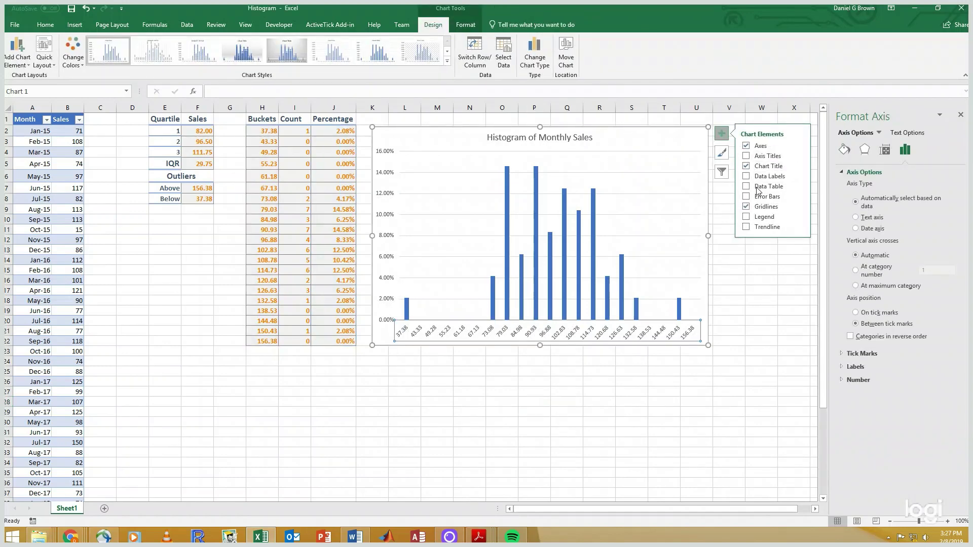
left_click(756, 155)
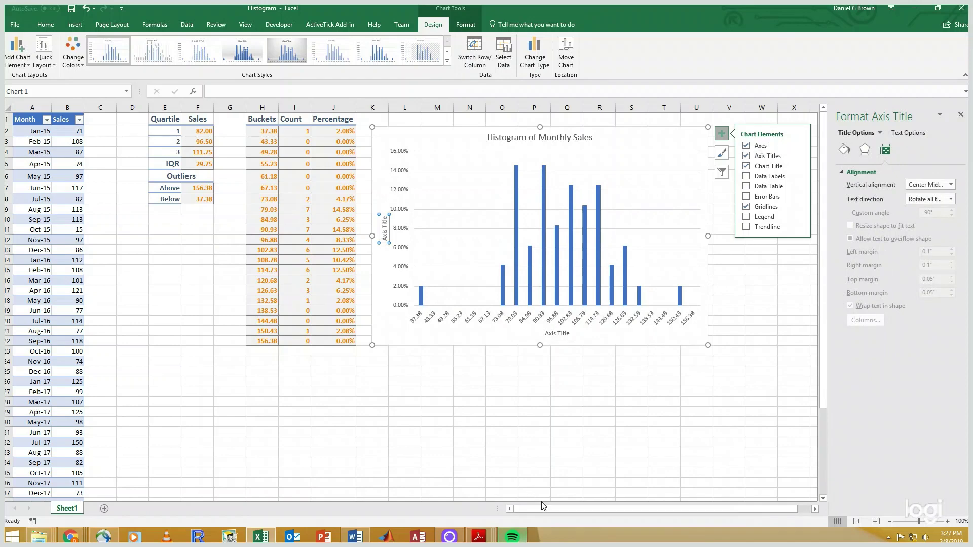
left_click(562, 412)
Change the histogram's horizontal axis title to "Buckets".
left_click(558, 333)
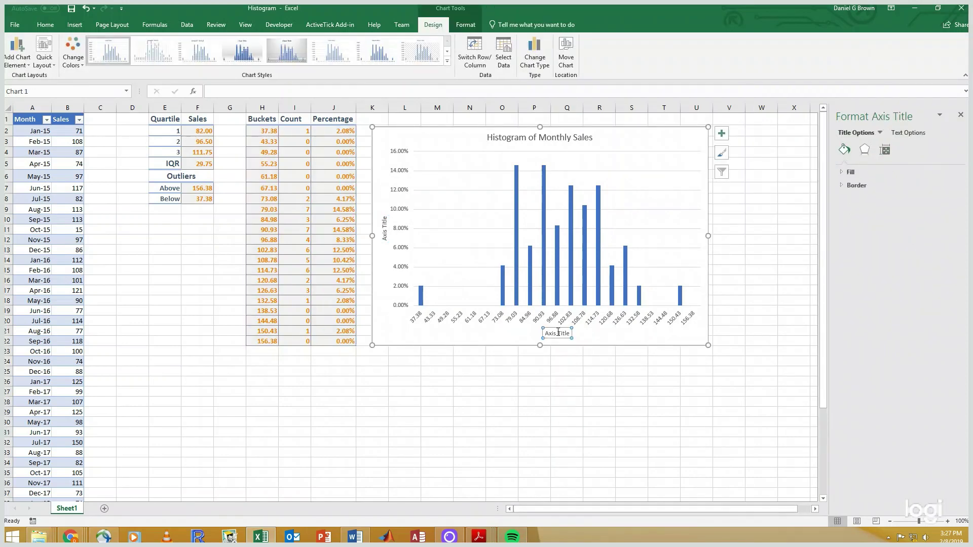
left_click(557, 333)
key("ctrl+a")
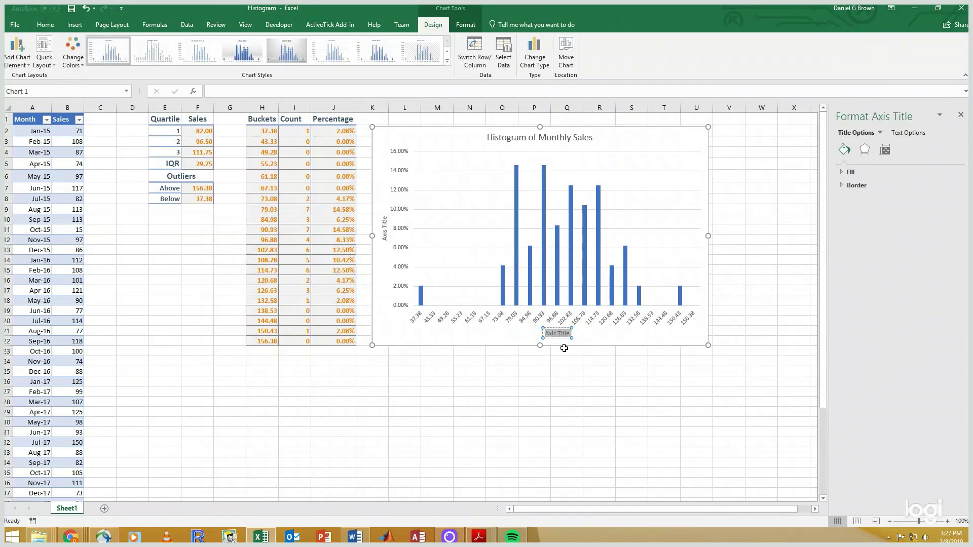
type("Buckets")
Replace the histogram's vertical axis title text with "Percentage".
left_click(385, 231)
double_click(385, 232)
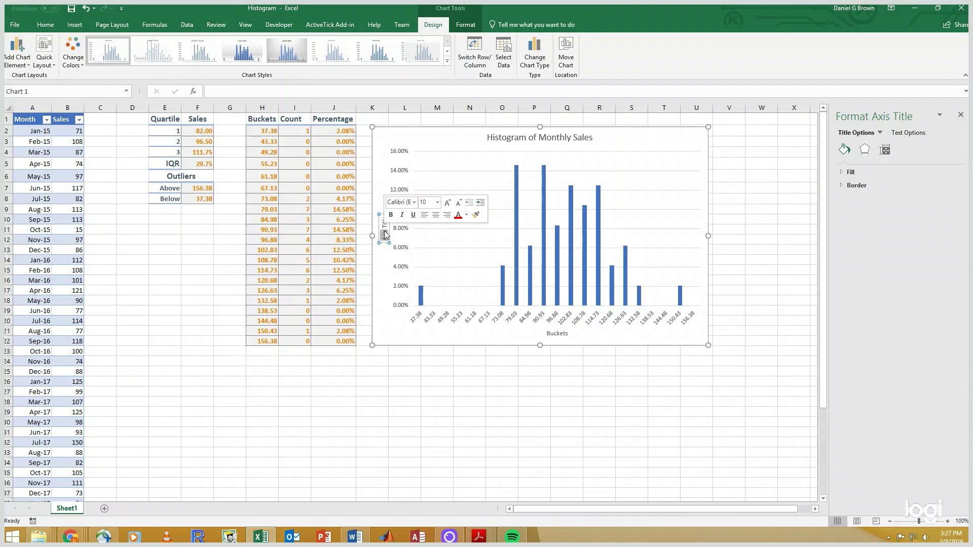
key("BackSpace")
key("BackSpace")
key("BackSpace")
key("BackSpace")
key("BackSpace")
key("BackSpace")
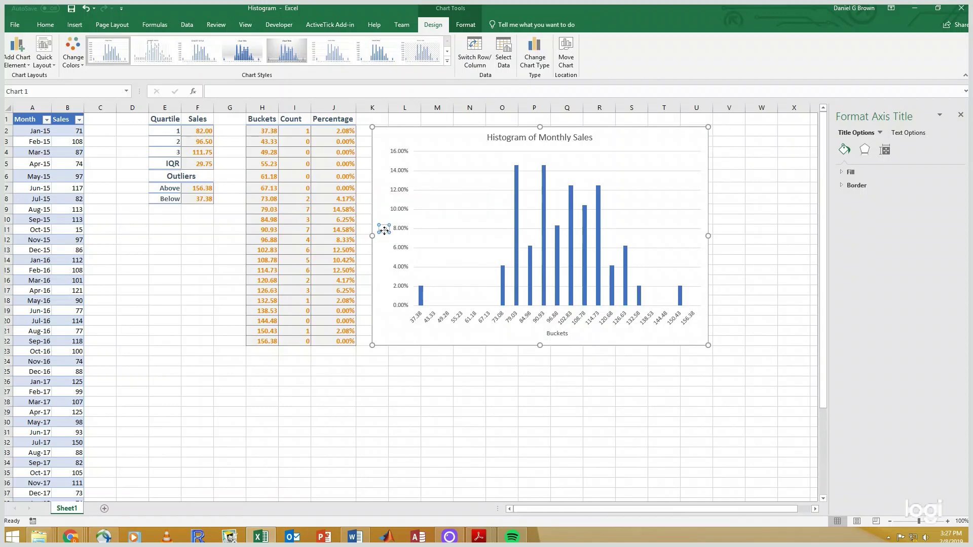
type("Percentage")
left_click(532, 398)
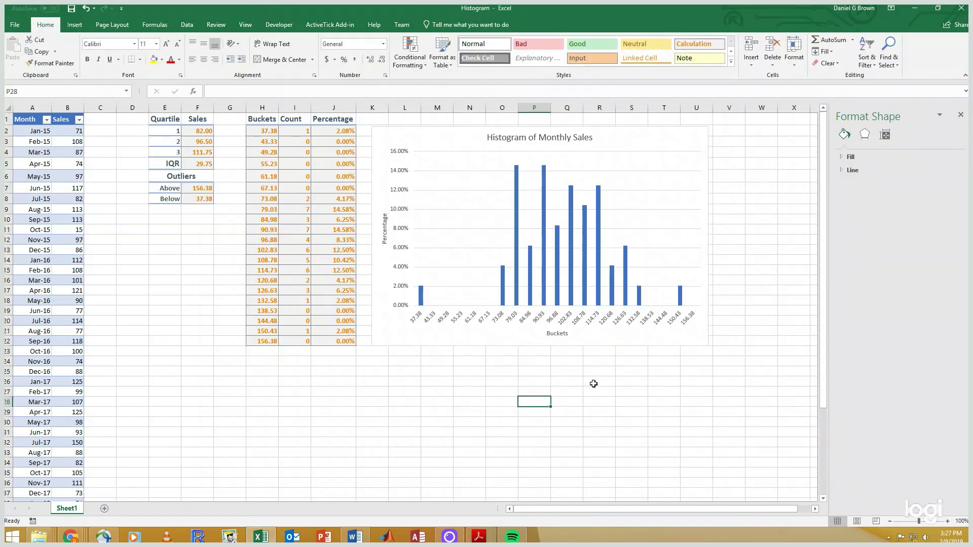
Select the whole chart area of the monthly sales histogram.
left_click(692, 341)
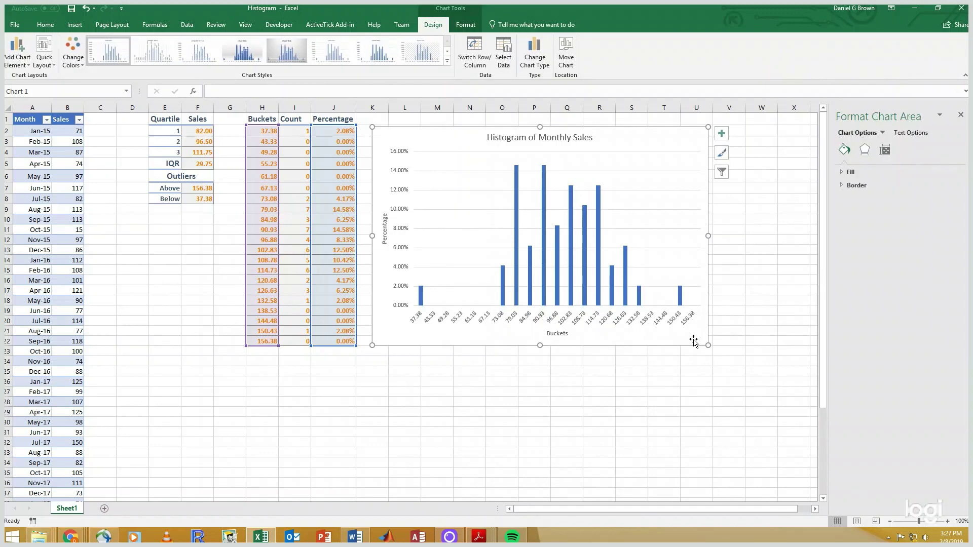